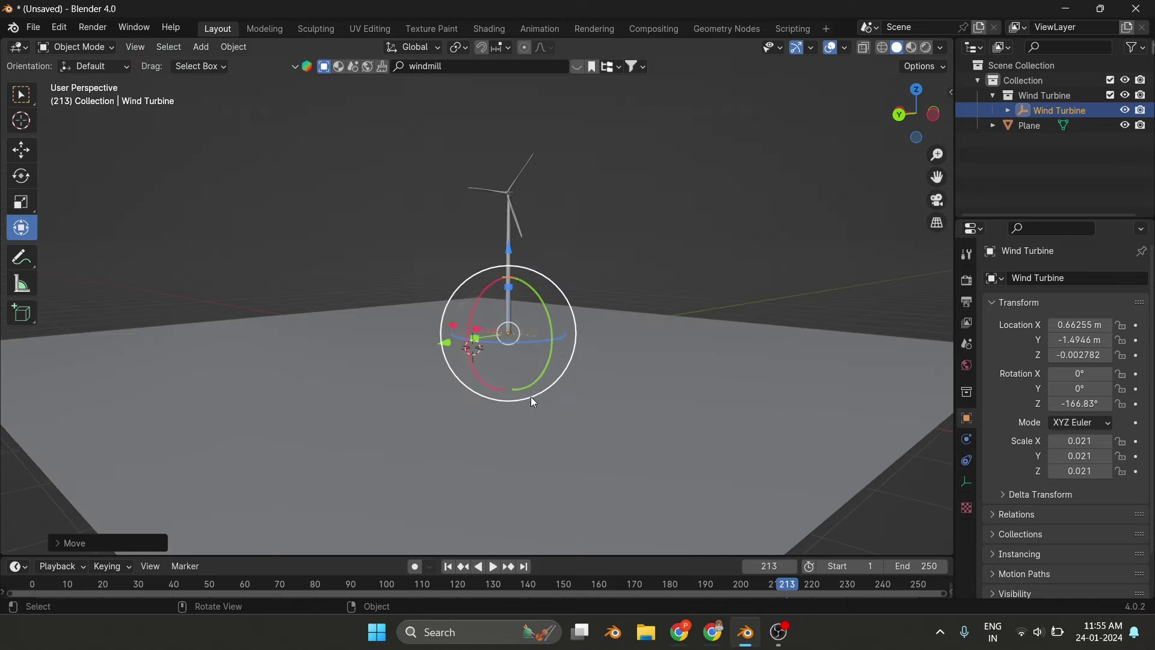
# Bring up the Add menu to insert a new object into the scene.
pyautogui.hotkey('shift', 'a')
# Add a plane and a camera aligned to the view, then settle the turbine's base onto the ground.
pyautogui.click(587, 302)
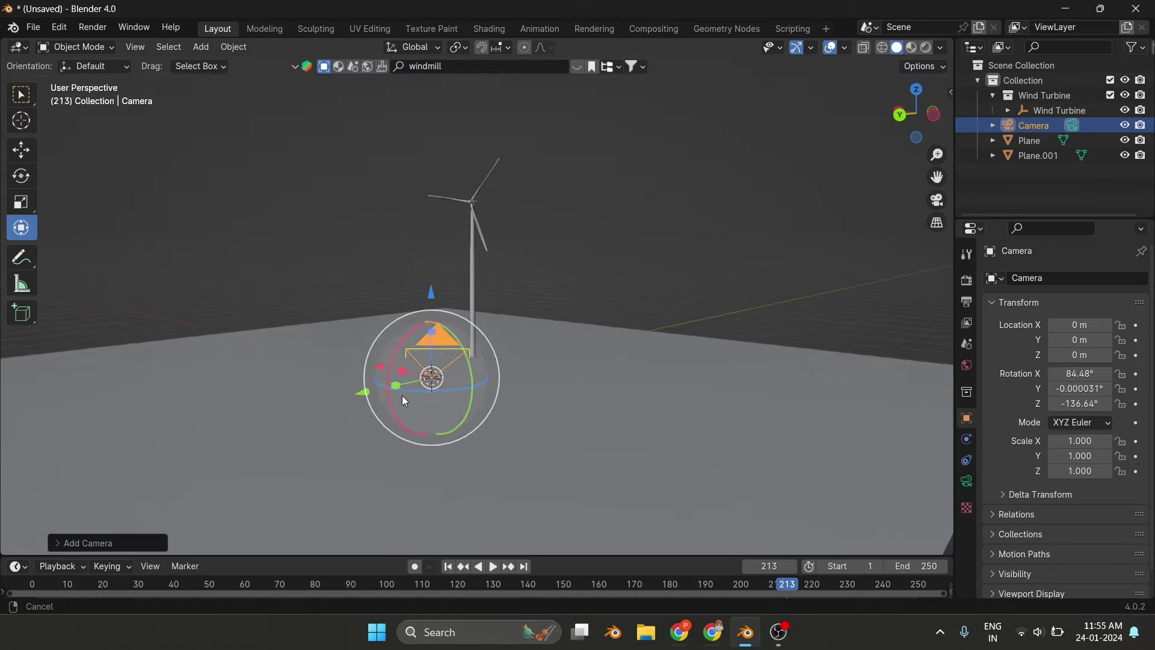
pyautogui.press('ctrl+alt+KP_0')
pyautogui.click(1059, 110)
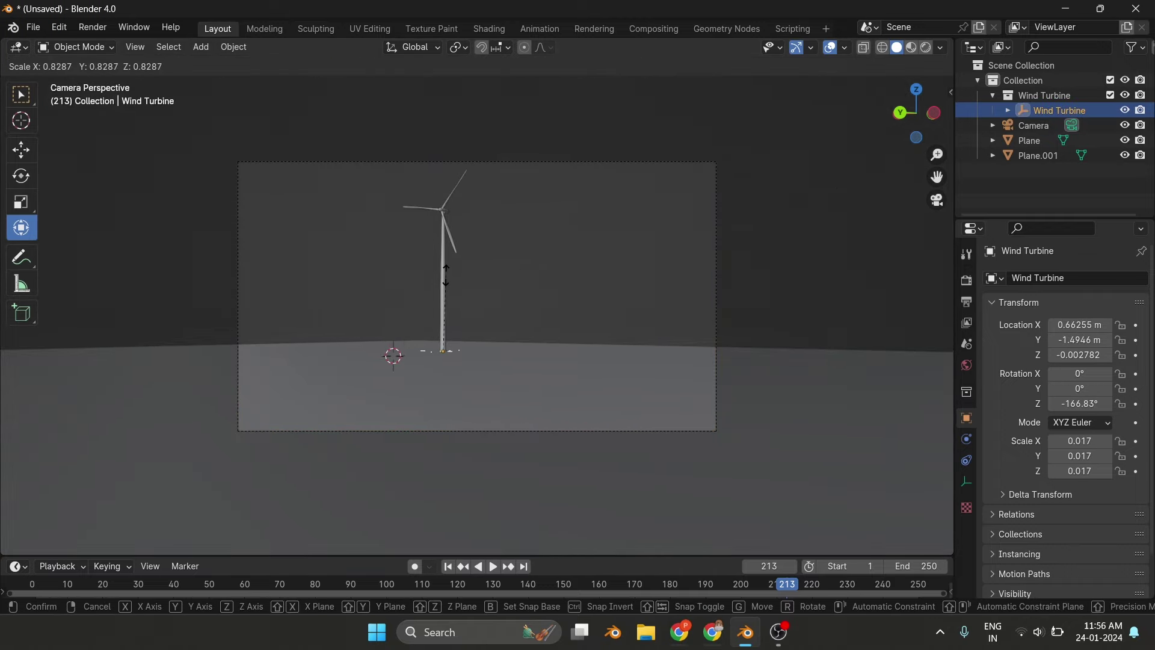
pyautogui.press('KP_Decimal')
pyautogui.press('KP_0')
pyautogui.moveTo(381, 273); pyautogui.dragTo(387, 283)
pyautogui.click(387, 282)
pyautogui.moveTo(387, 283)
pyautogui.mouseDown(button='middle')
pyautogui.moveTo(593, 337)
pyautogui.moveTo(630, 277)
pyautogui.mouseUp(button='middle')
# Check the camera's lens settings and toggle between camera and free view.
pyautogui.click(1034, 125)
pyautogui.click(967, 481)
pyautogui.press('KP_0')
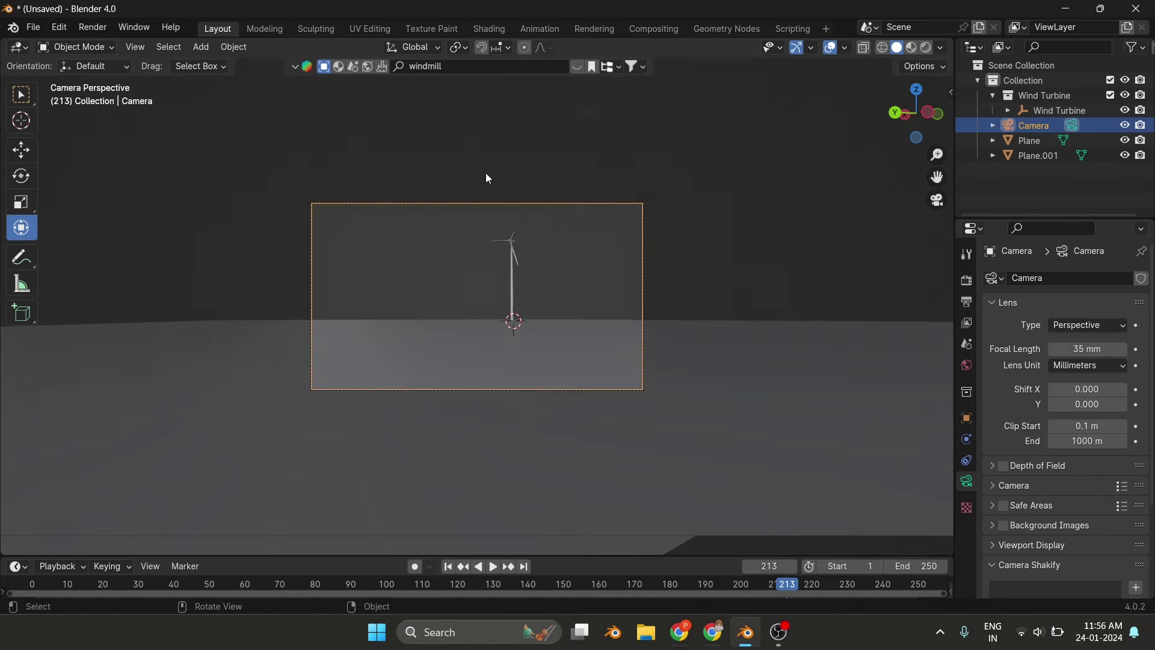
pyautogui.press('KP_0')
pyautogui.press('KP_0')
# Shift the wind turbine sideways along X and adjust its height along Z.
pyautogui.click(407, 351)
pyautogui.press('g')
pyautogui.press('x')
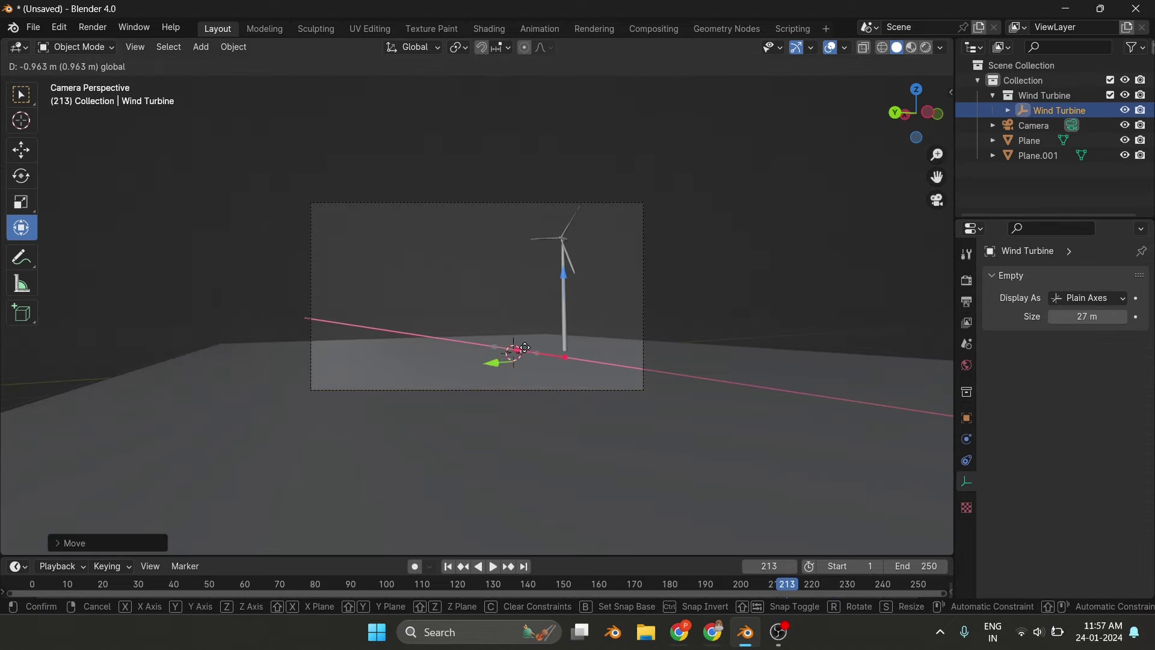
pyautogui.press('z')
pyautogui.click(564, 298)
pyautogui.press('g')
pyautogui.press('z')
pyautogui.click(569, 278)
# Split the 3D view side by side, with top view left and camera view right.
pyautogui.moveTo(569, 278); pyautogui.dragTo(579, 295, button='middle')
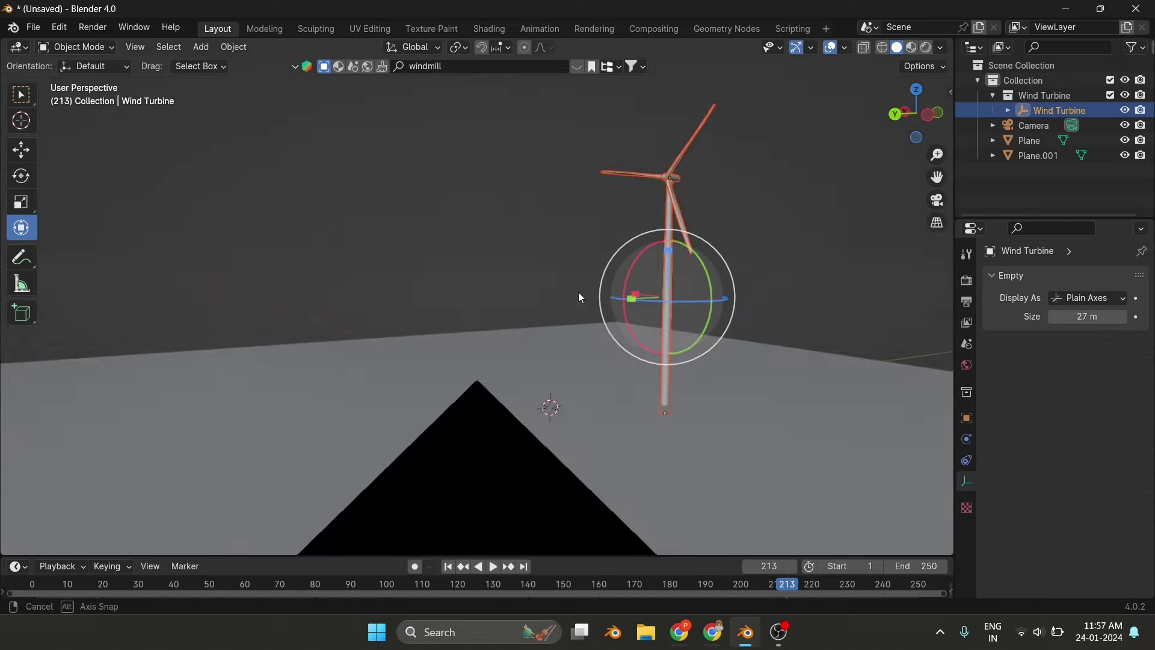
pyautogui.press('KP_7')
pyautogui.moveTo(814, 43); pyautogui.dragTo(543, 241)
pyautogui.press('KP_0')
# Duplicate the turbine twice, placing and rotating the copies across the ground.
pyautogui.moveTo(278, 347); pyautogui.dragTo(327, 372, button='middle')
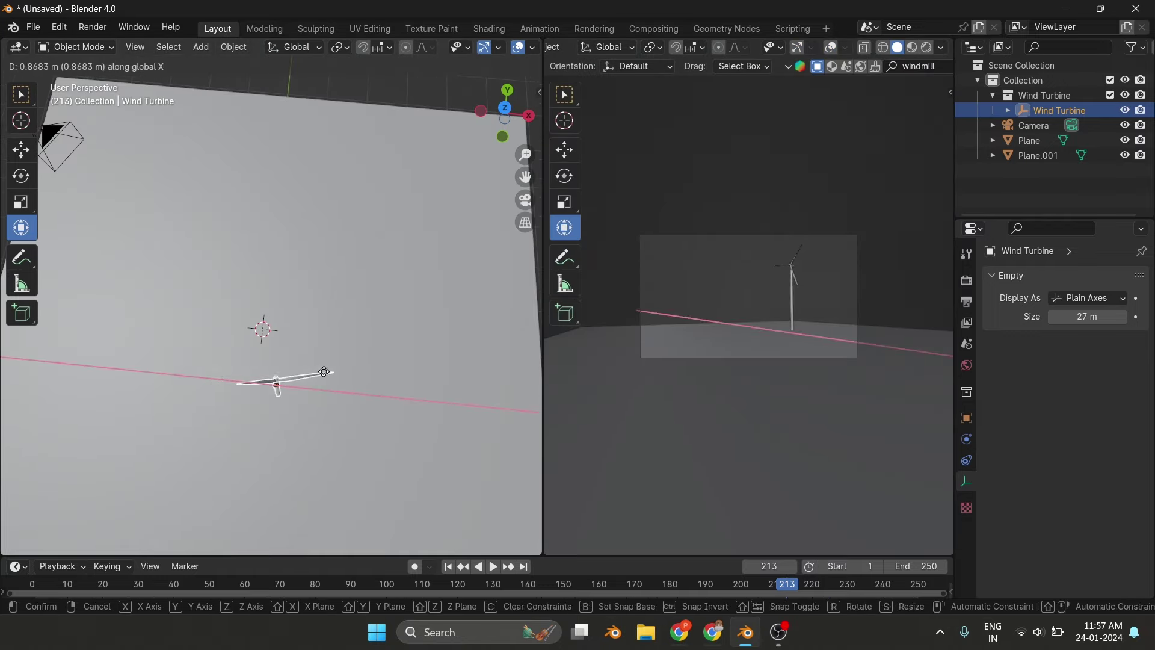
pyautogui.hotkey('shift', 'd')
pyautogui.click(449, 418)
pyautogui.press('g')
pyautogui.press('y')
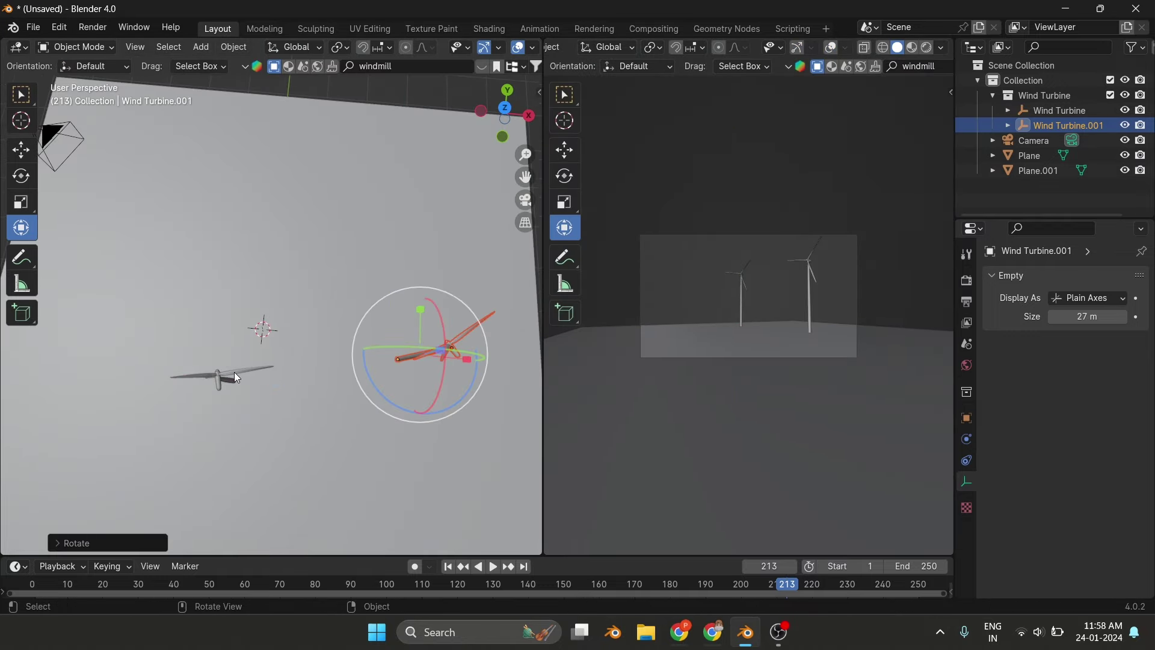
pyautogui.click(289, 390)
pyautogui.hotkey('shift', 'd')
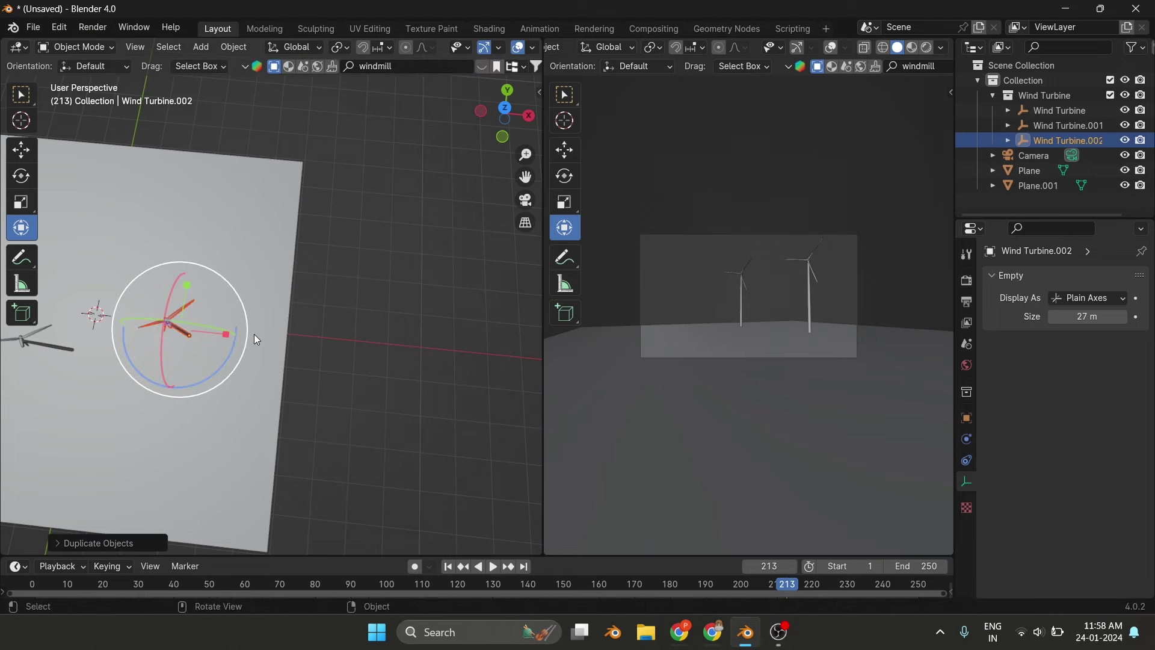
pyautogui.press('g')
pyautogui.moveTo(285, 294); pyautogui.dragTo(214, 232, button='middle')
# Stretch the ground plane wider along X from the top view.
pyautogui.press('KP_7')
pyautogui.click(335, 304)
pyautogui.press('g')
pyautogui.press('x')
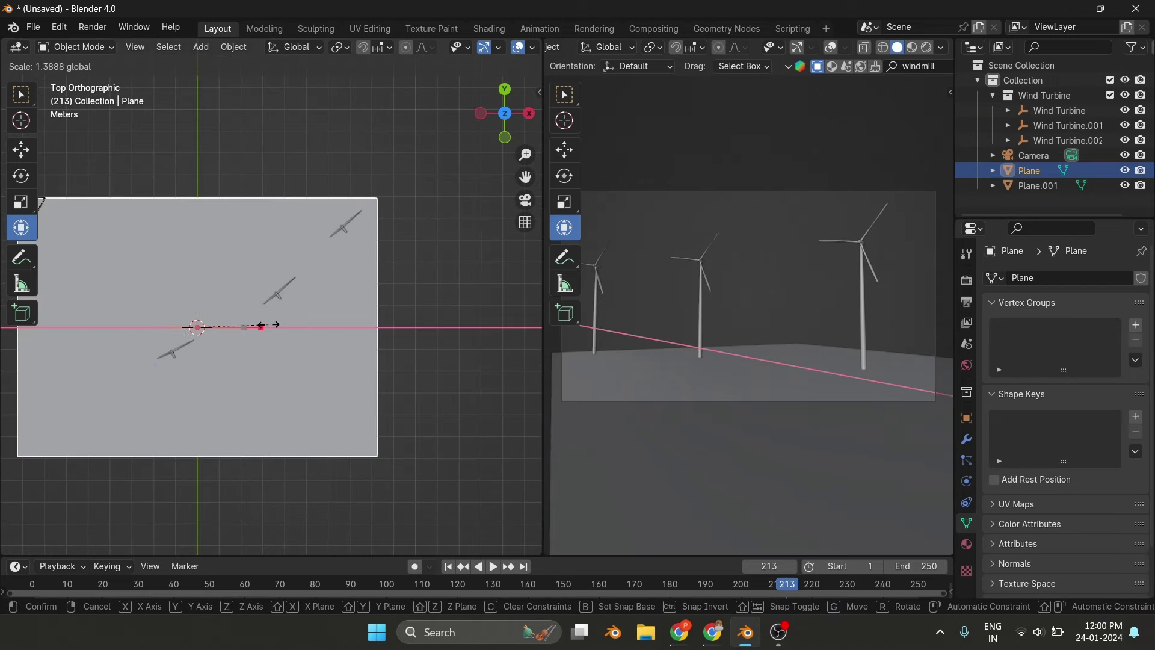
pyautogui.click(350, 307)
pyautogui.moveTo(350, 307); pyautogui.dragTo(322, 84, button='middle')
# Scale down the third and second turbines and slide the second along X.
pyautogui.click(967, 301)
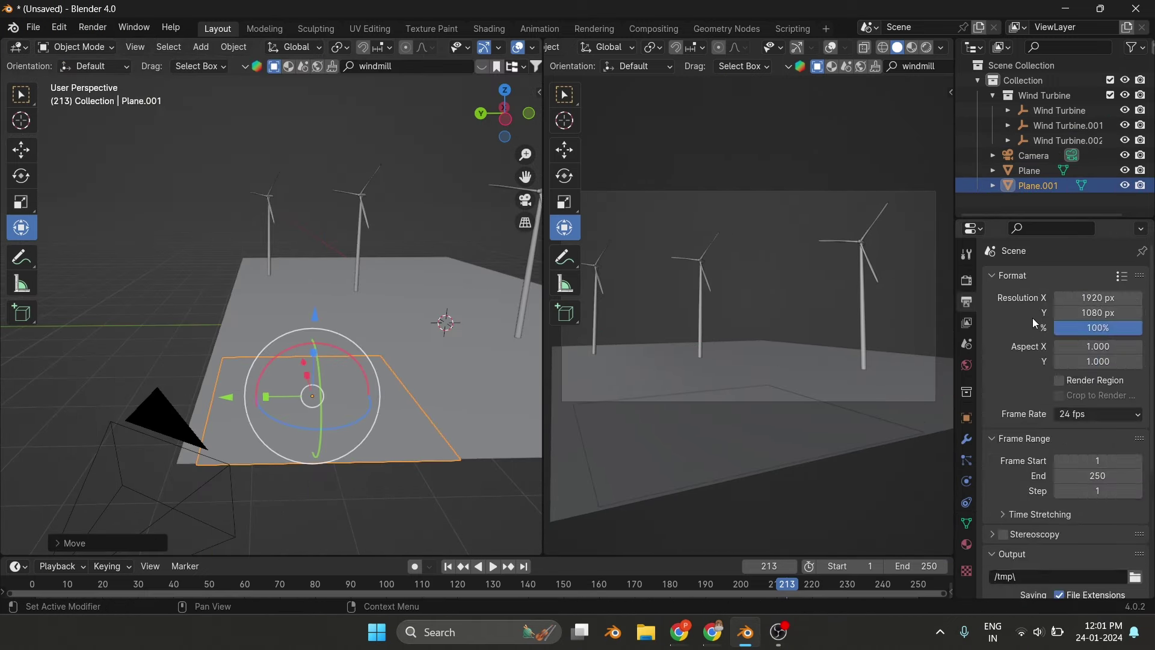
pyautogui.click(186, 333)
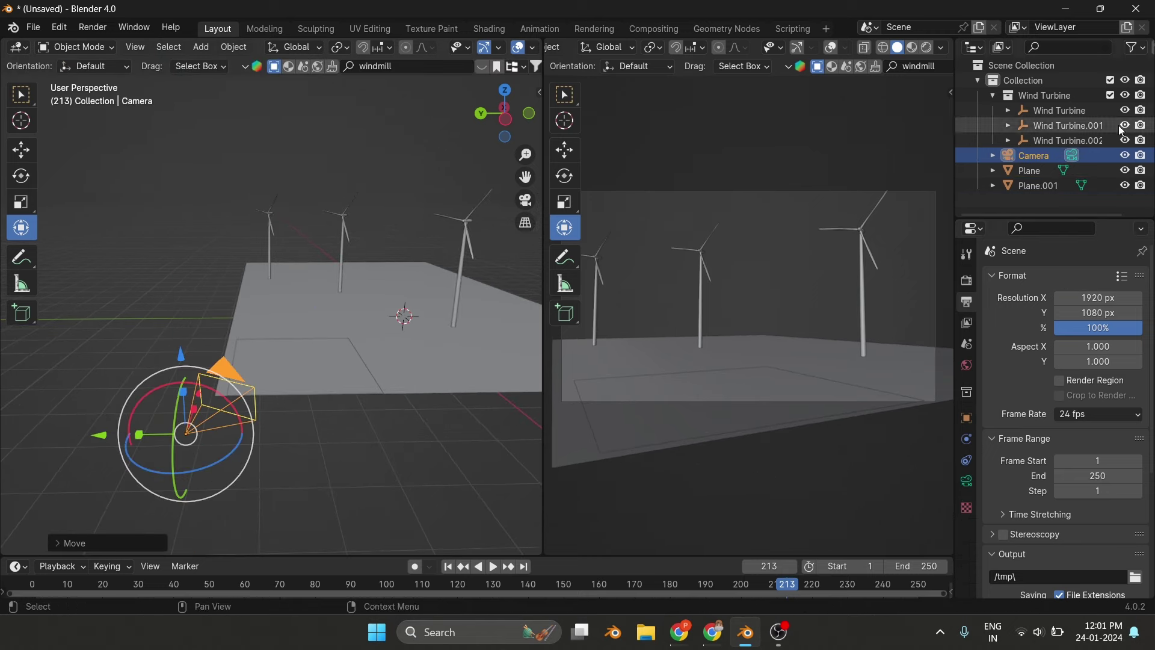
pyautogui.click(1068, 140)
pyautogui.press('s')
pyautogui.click(343, 252)
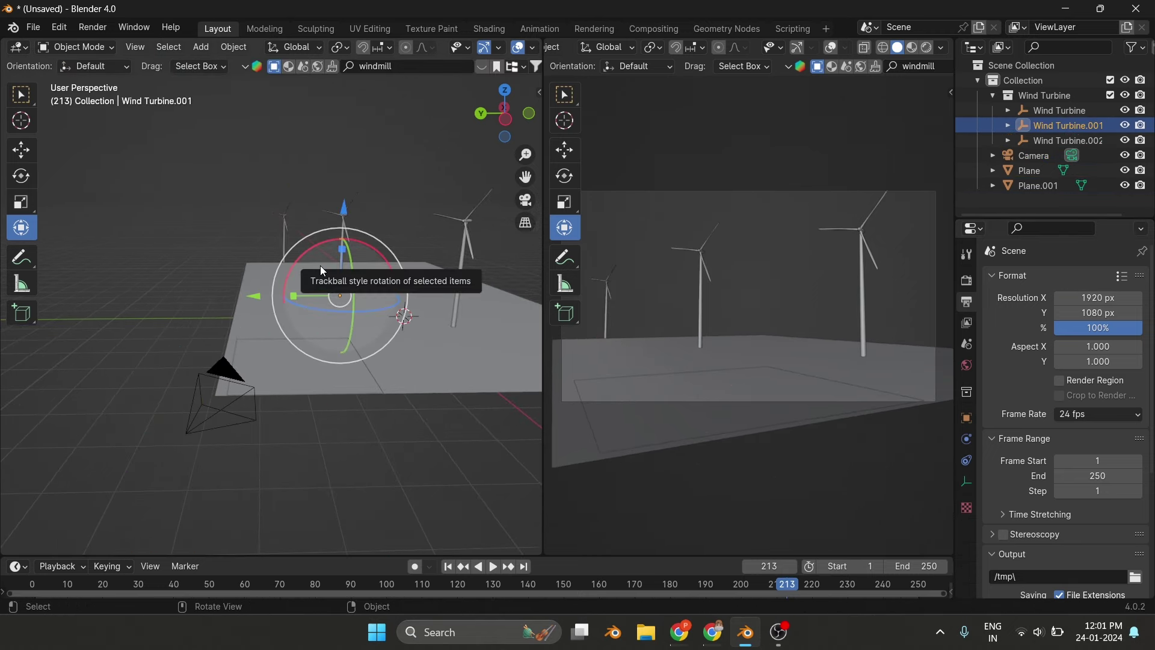
pyautogui.moveTo(320, 266); pyautogui.dragTo(327, 259)
pyautogui.press('s')
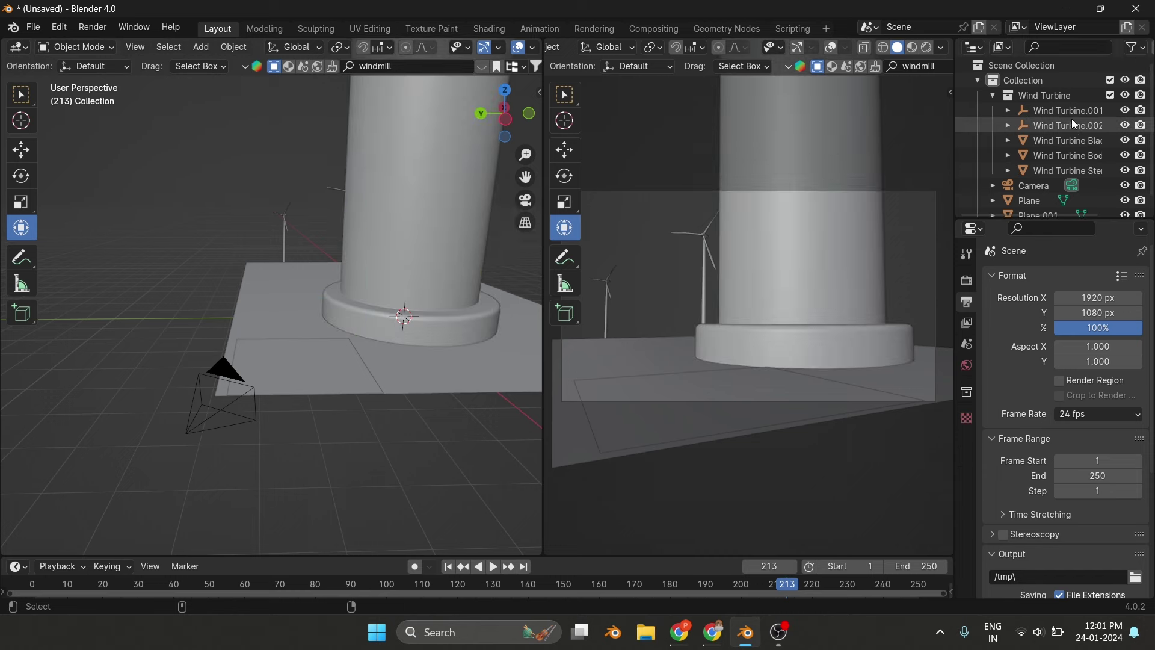
pyautogui.click(467, 206)
# Confirm the turbine move, go to frame 116, and rotate the Morning Glow Skydome sky.
pyautogui.moveTo(468, 206); pyautogui.dragTo(166, 485, button='middle')
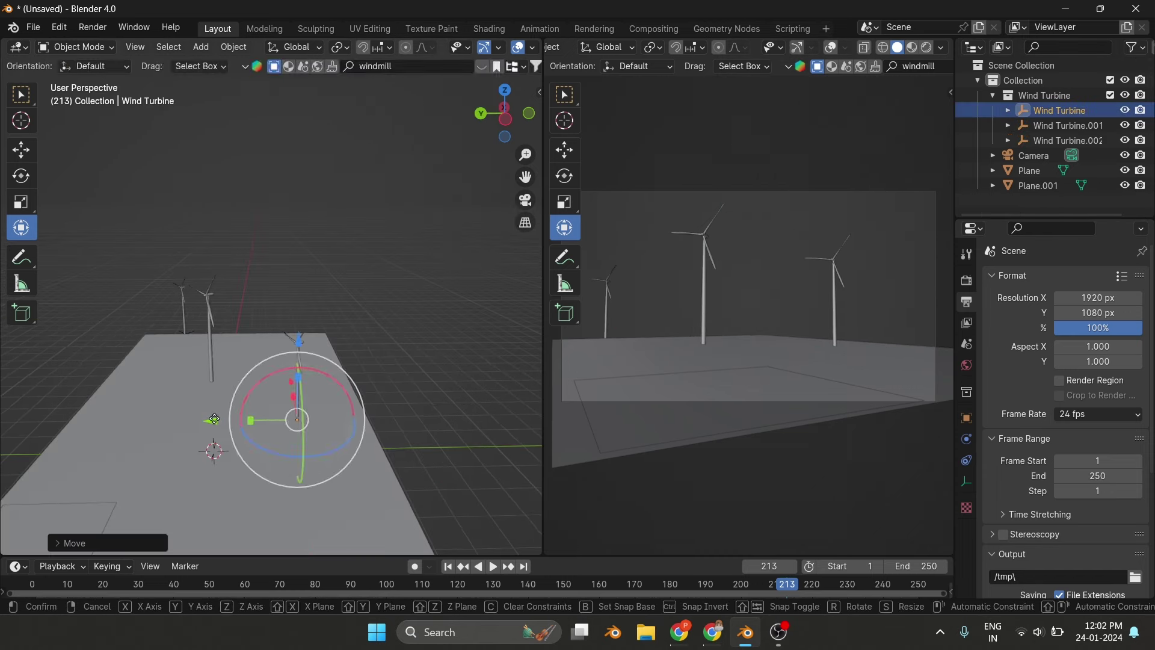
pyautogui.click(215, 419)
pyautogui.moveTo(269, 344)
pyautogui.mouseDown(button='middle')
pyautogui.moveTo(533, 525)
pyautogui.moveTo(387, 446)
pyautogui.mouseUp(button='middle')
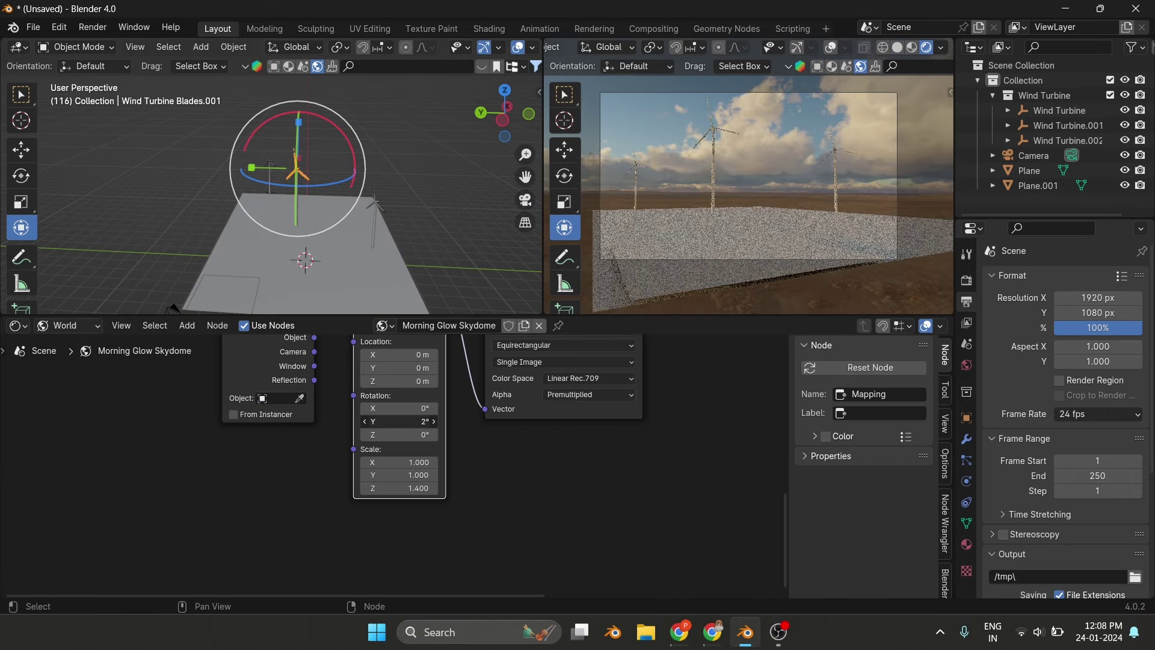
pyautogui.moveTo(397, 421)
pyautogui.mouseDown()
pyautogui.moveTo(373, 435)
pyautogui.moveTo(421, 434)
pyautogui.moveTo(373, 408)
pyautogui.moveTo(379, 421)
pyautogui.mouseUp()
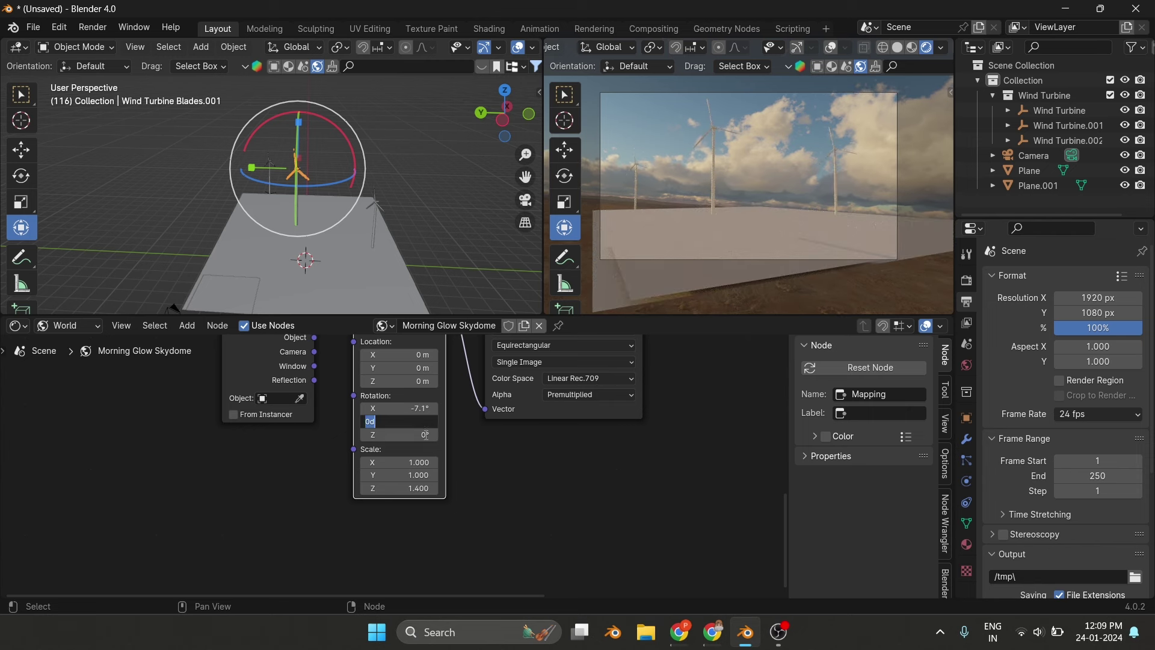
# Set the sky's Y rotation to -7 and keep the image color space at Linear Rec.709.
pyautogui.write('-7')
pyautogui.press('Return')
pyautogui.press('Return')
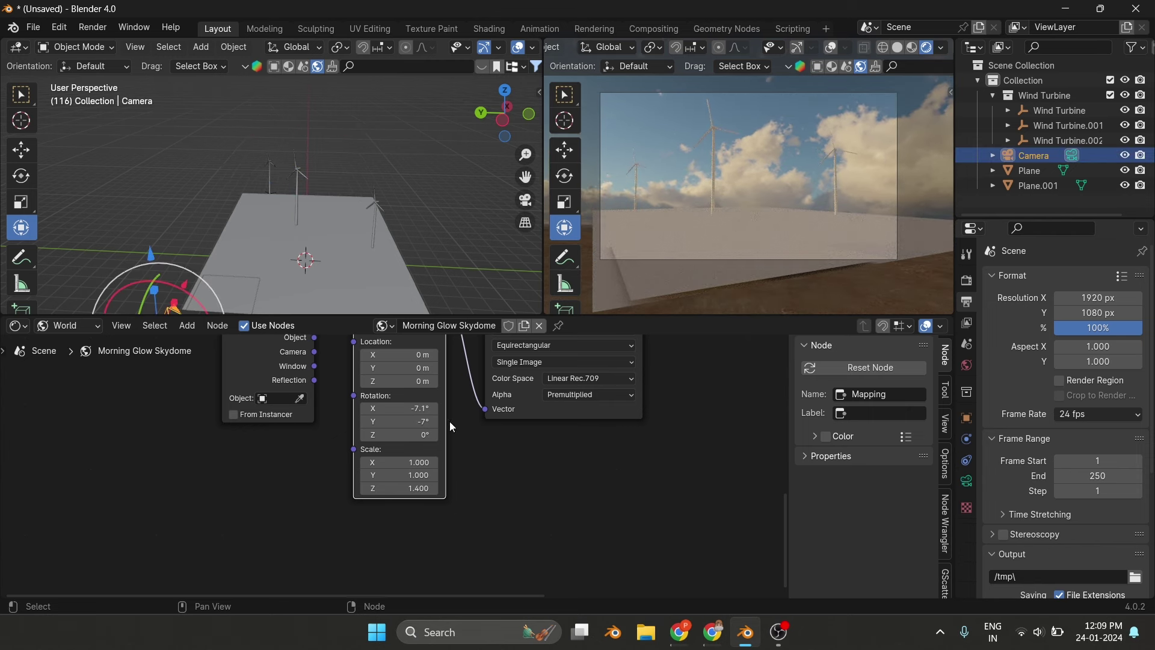
pyautogui.click(571, 442)
pyautogui.click(598, 580)
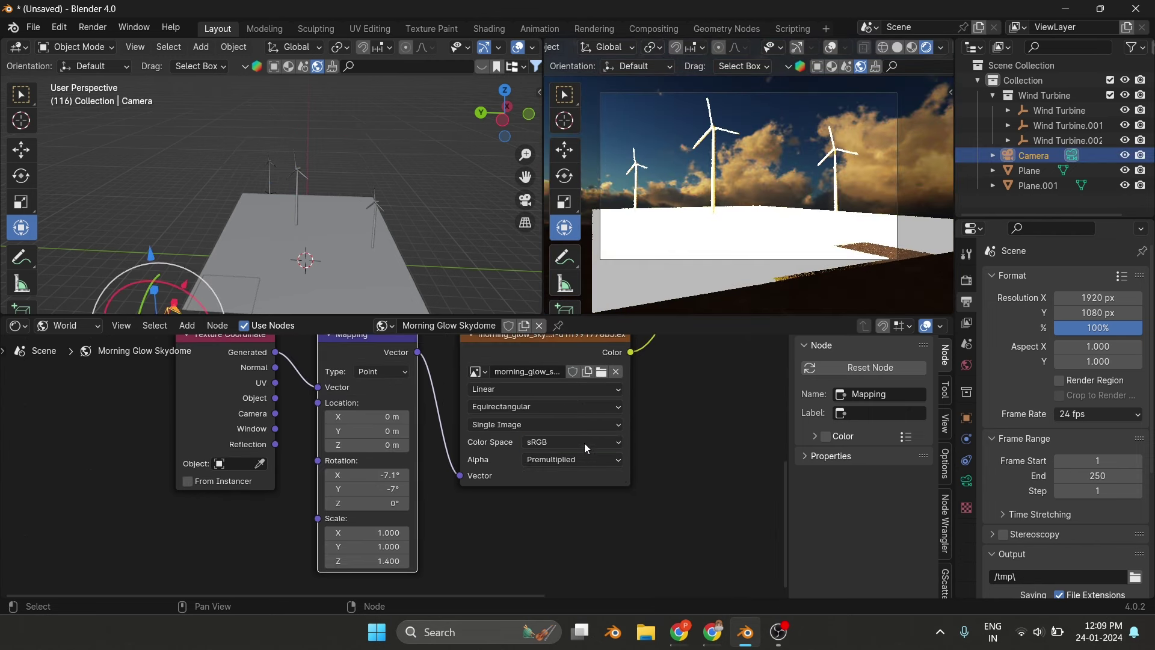
pyautogui.click(696, 534)
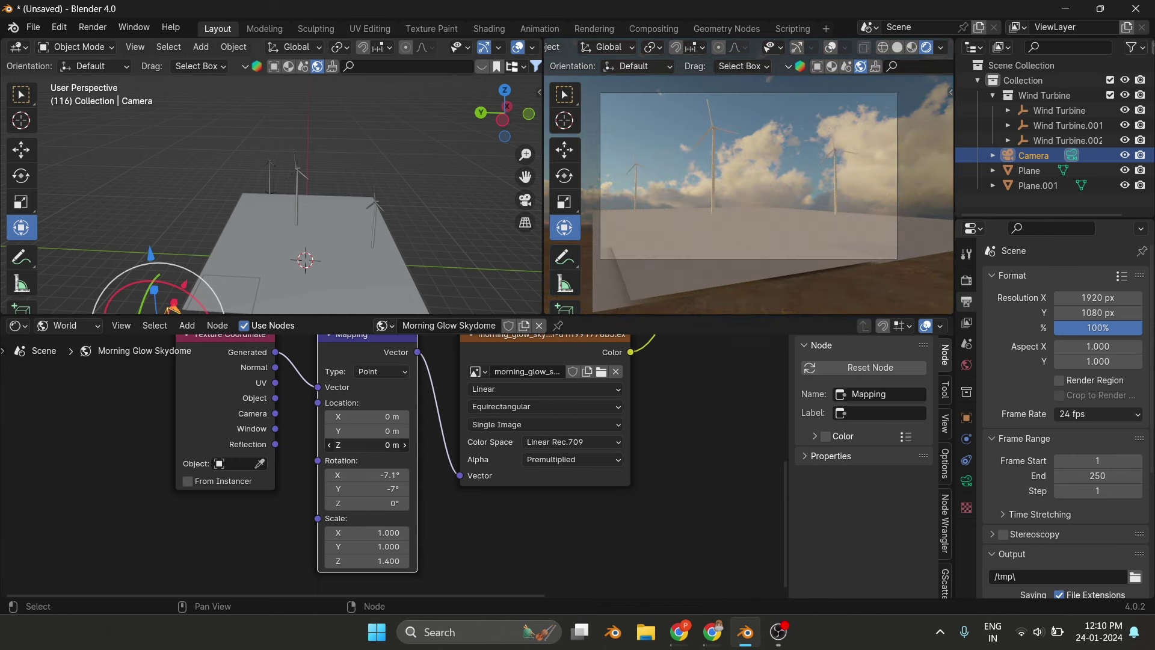
# Tune the sky Mapping's Z location, X/Y rotation and X scale.
pyautogui.moveTo(367, 444)
pyautogui.mouseDown()
pyautogui.moveTo(355, 445)
pyautogui.moveTo(361, 489)
pyautogui.mouseUp()
pyautogui.press('BackSpace')
pyautogui.press('BackSpace')
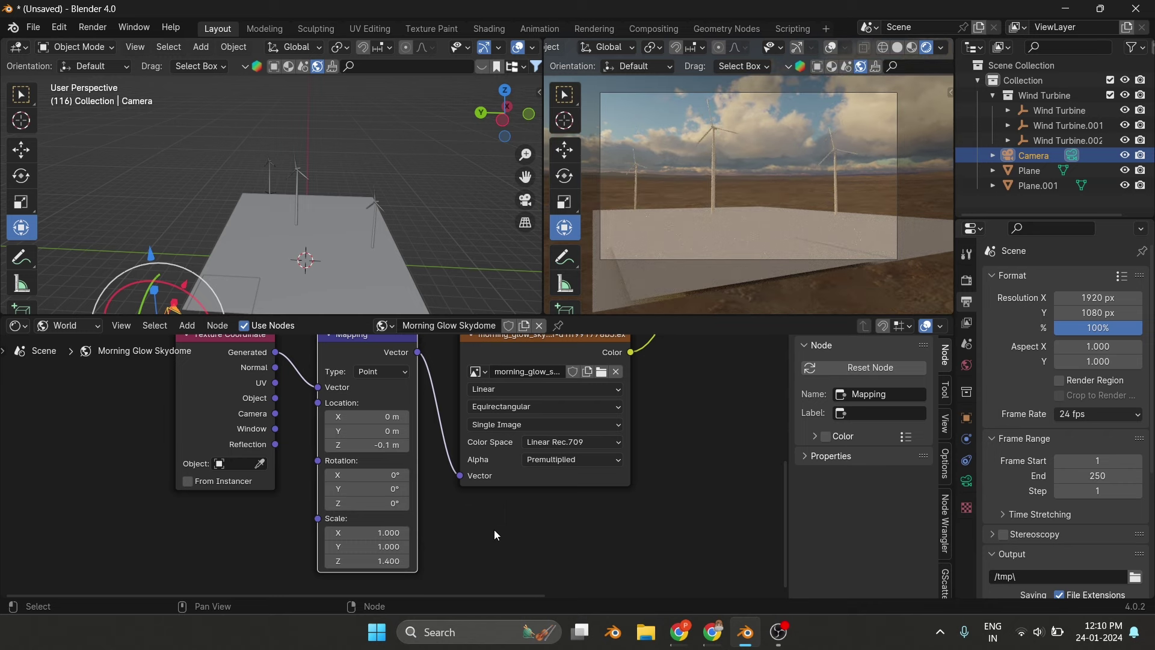
pyautogui.press('Escape')
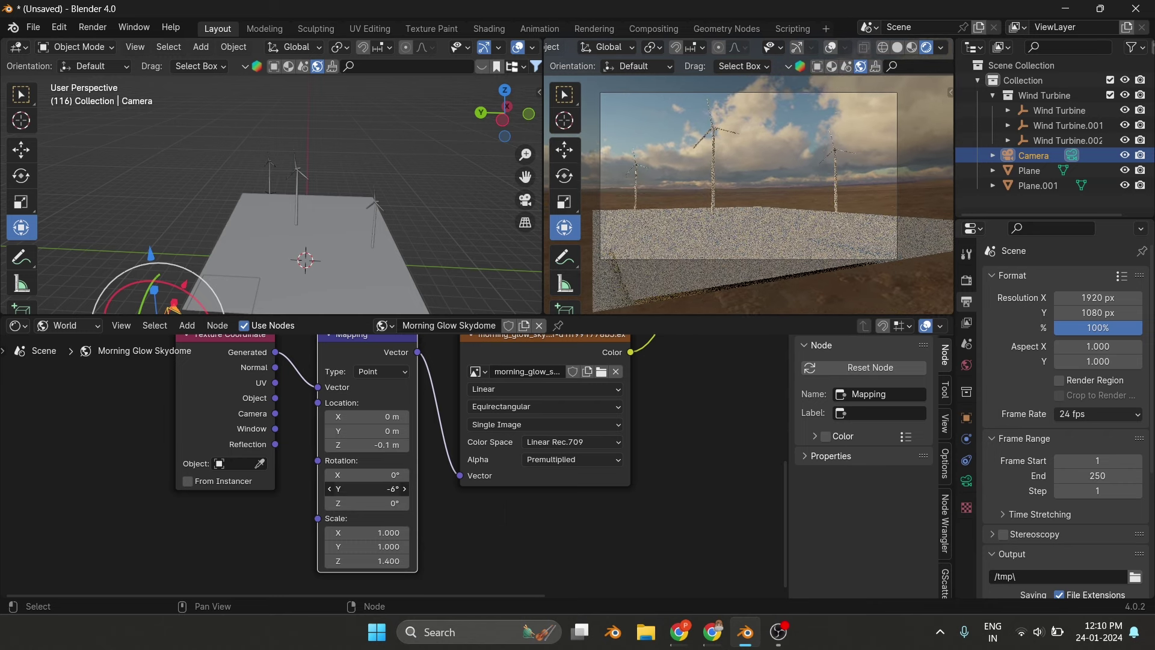
pyautogui.moveTo(373, 488); pyautogui.dragTo(361, 475)
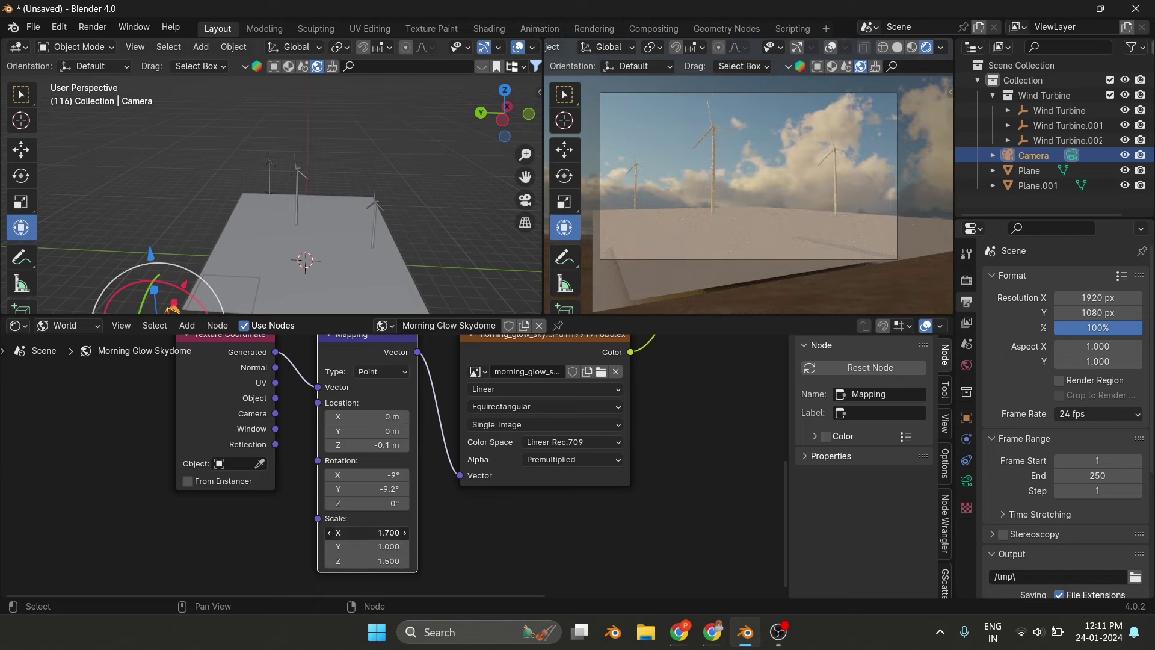
pyautogui.click(330, 533)
pyautogui.click(330, 533)
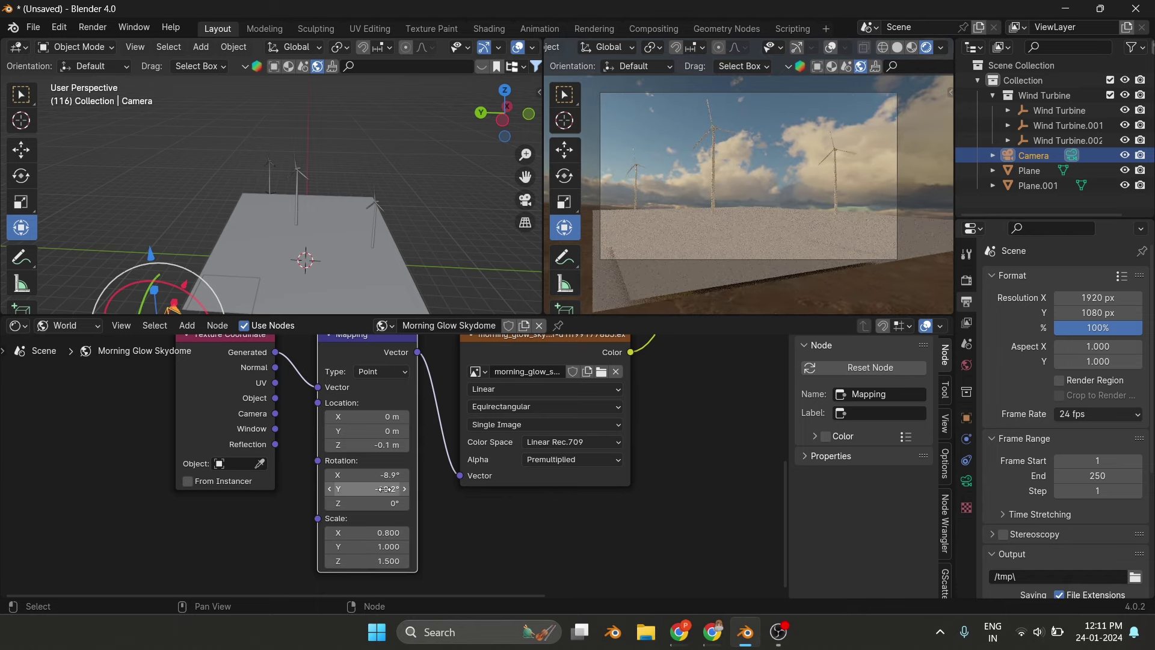
pyautogui.moveTo(385, 489); pyautogui.dragTo(371, 489)
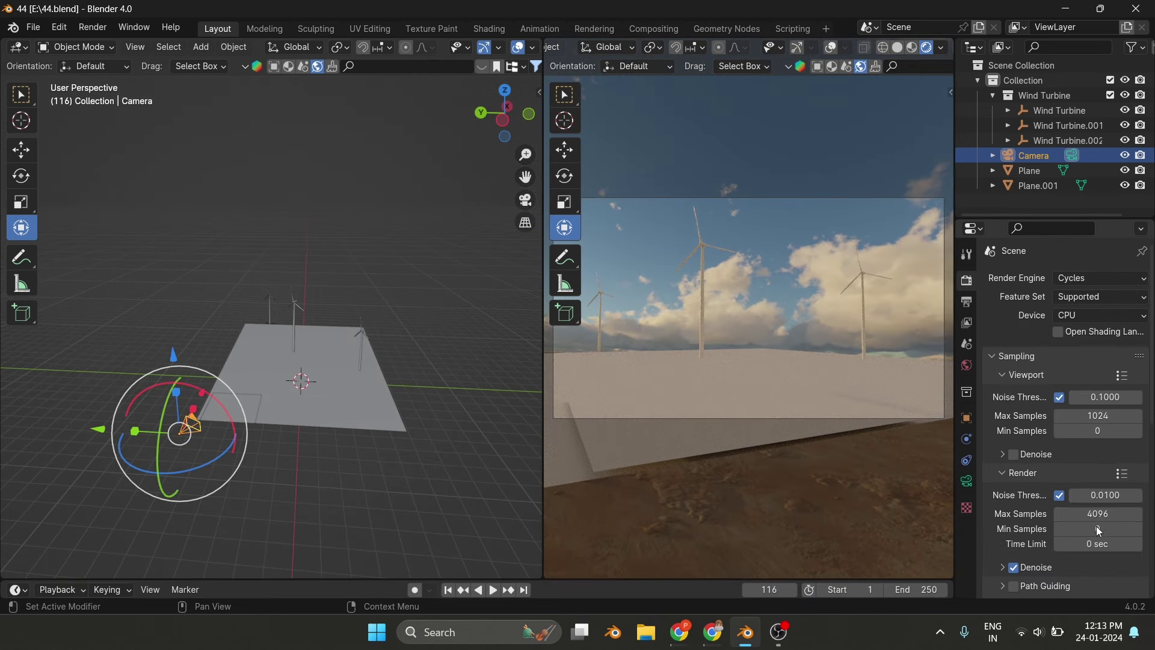
# Select the ground plane and open the GScatter asset browser from the sidebar.
pyautogui.click(966, 301)
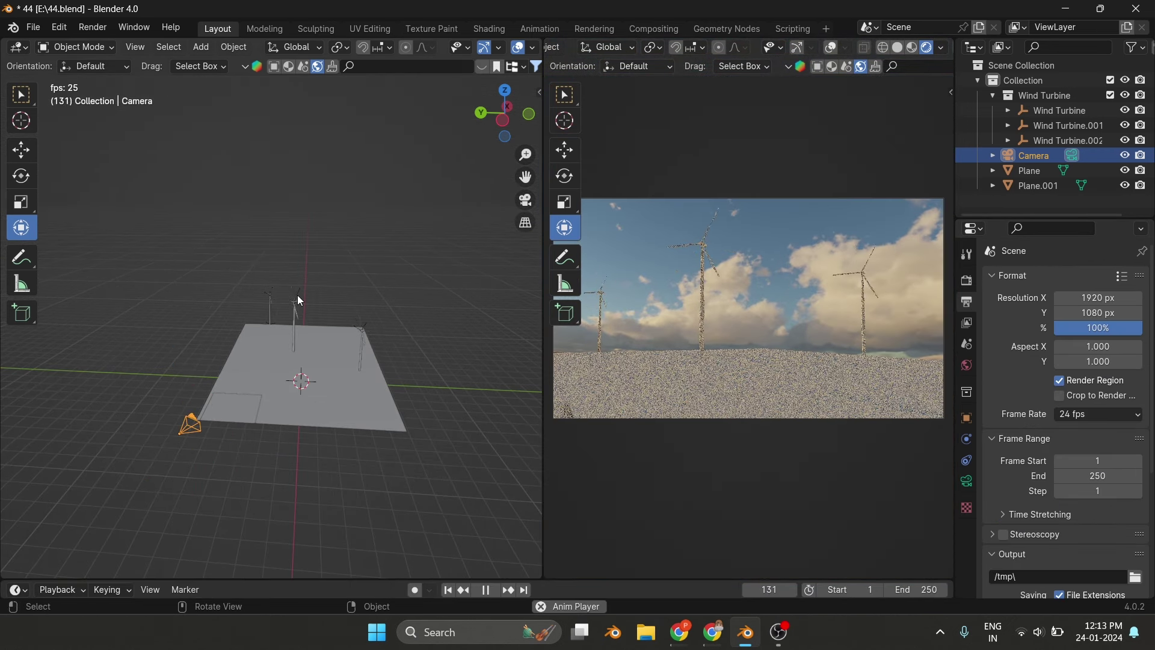
pyautogui.click(313, 373)
pyautogui.press('n')
pyautogui.click(534, 562)
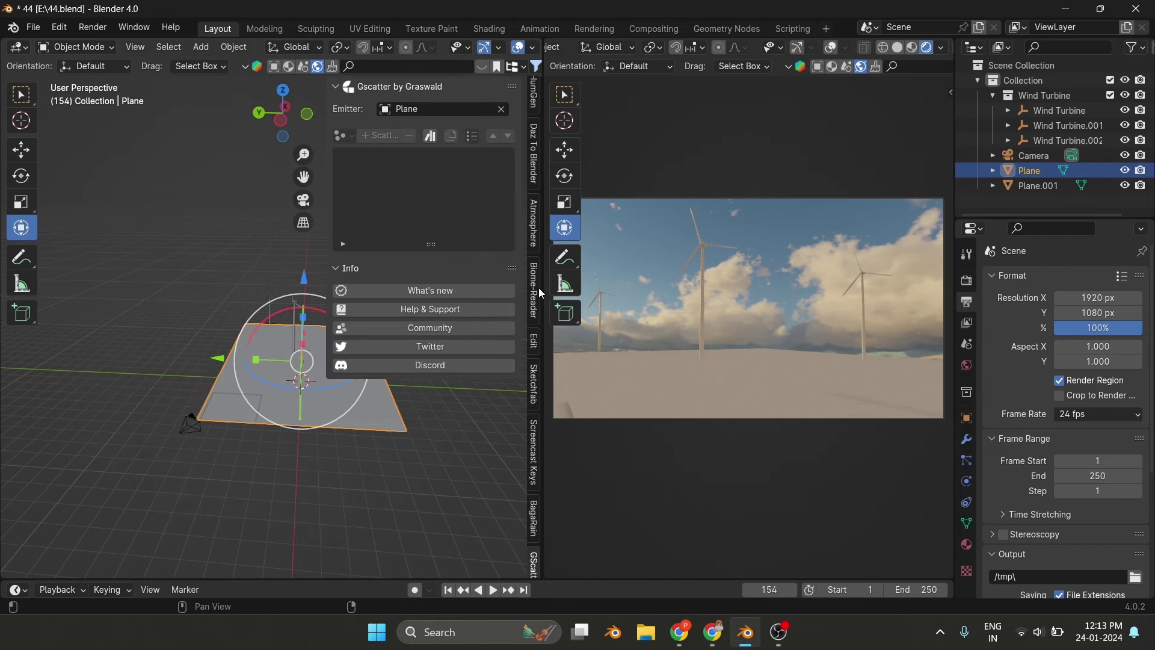
# Scatter the Grass 10 biome from Biome-Reader's Grass I folder onto the ground plane.
pyautogui.click(534, 293)
pyautogui.click(414, 317)
pyautogui.click(49, 293)
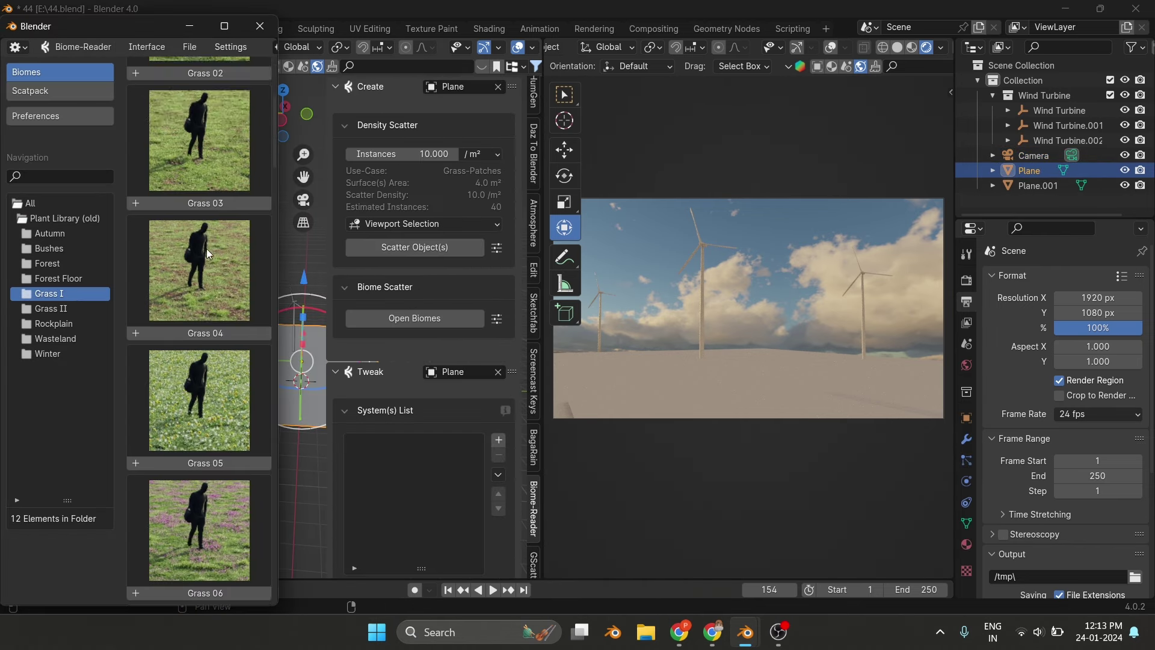
pyautogui.scroll(-3, 226, 511)
pyautogui.click(227, 510)
pyautogui.scroll(-2, 226, 510)
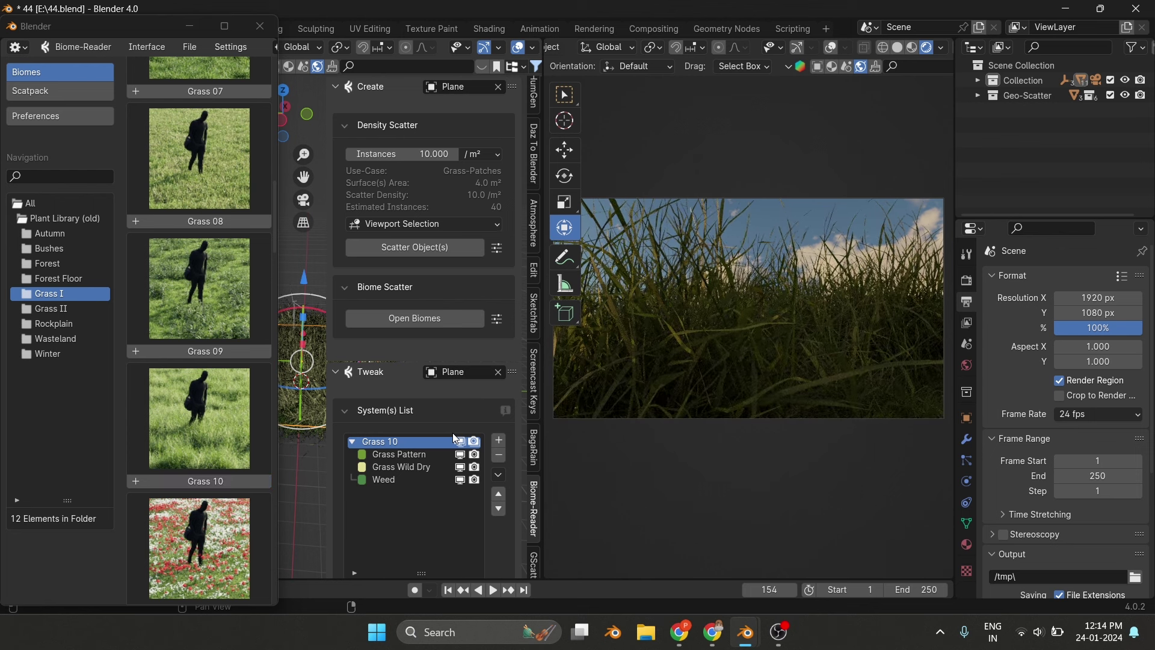
pyautogui.click(465, 250)
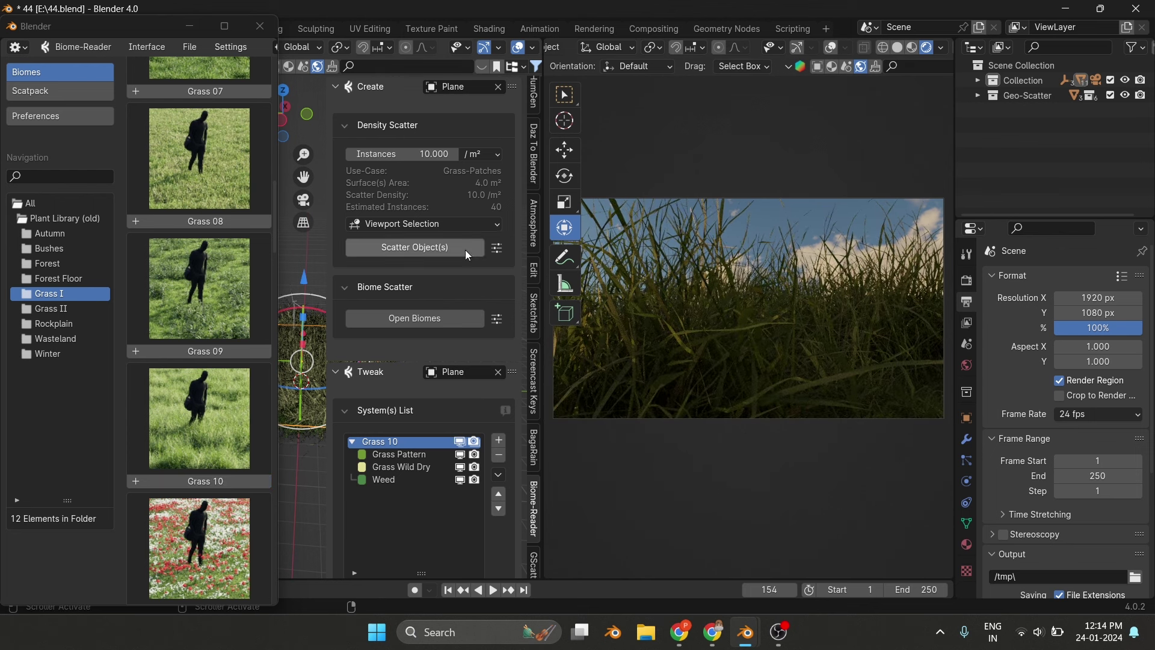
pyautogui.press('n')
# Lower the camera vertically down into the grass.
pyautogui.click(1034, 110)
pyautogui.press('g')
pyautogui.press('z')
pyautogui.click(631, 325)
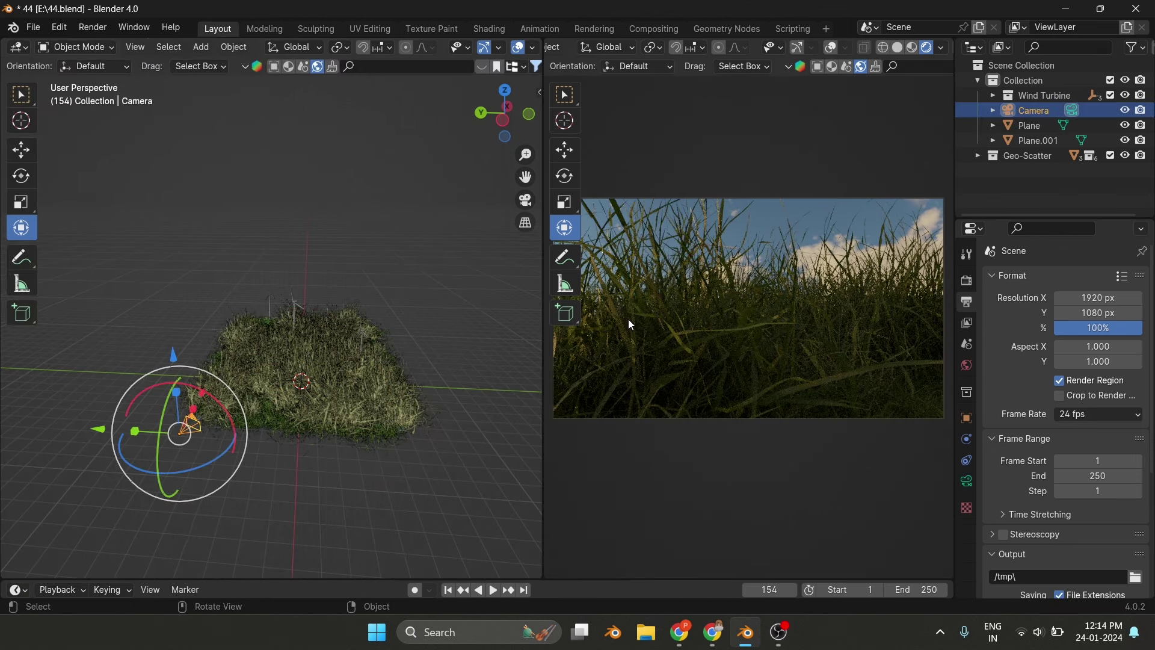
# Set the Grass Wild Dry layer's scale to 0.16.
pyautogui.click(422, 385)
pyautogui.press('n')
pyautogui.scroll(-5, 409, 421)
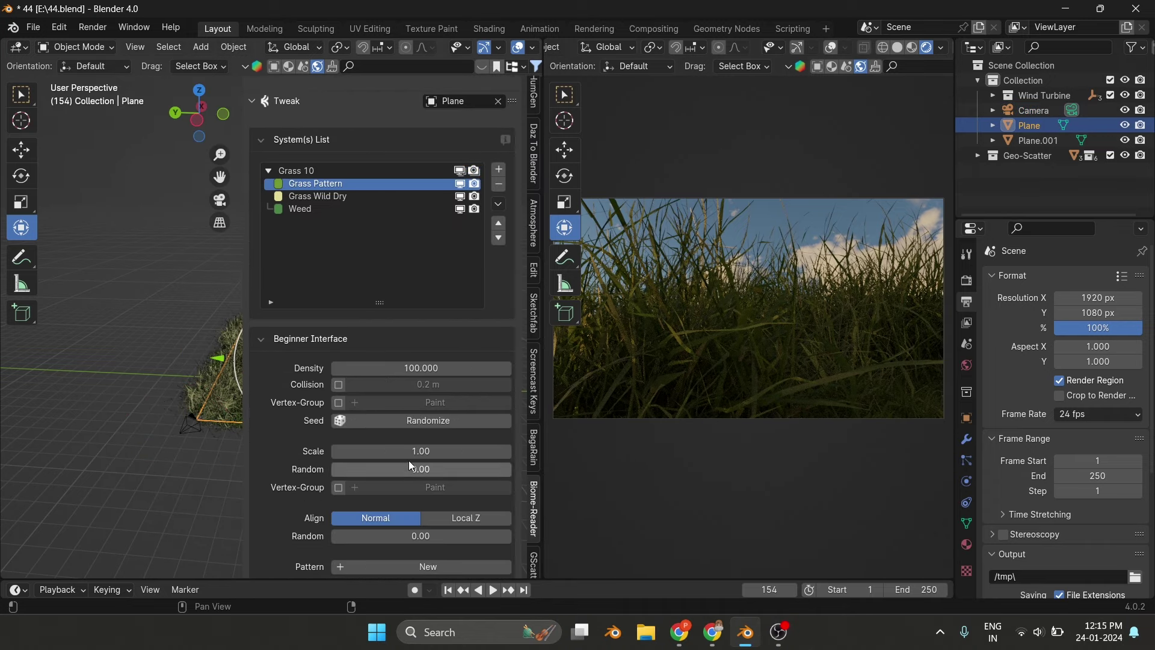
pyautogui.click(318, 197)
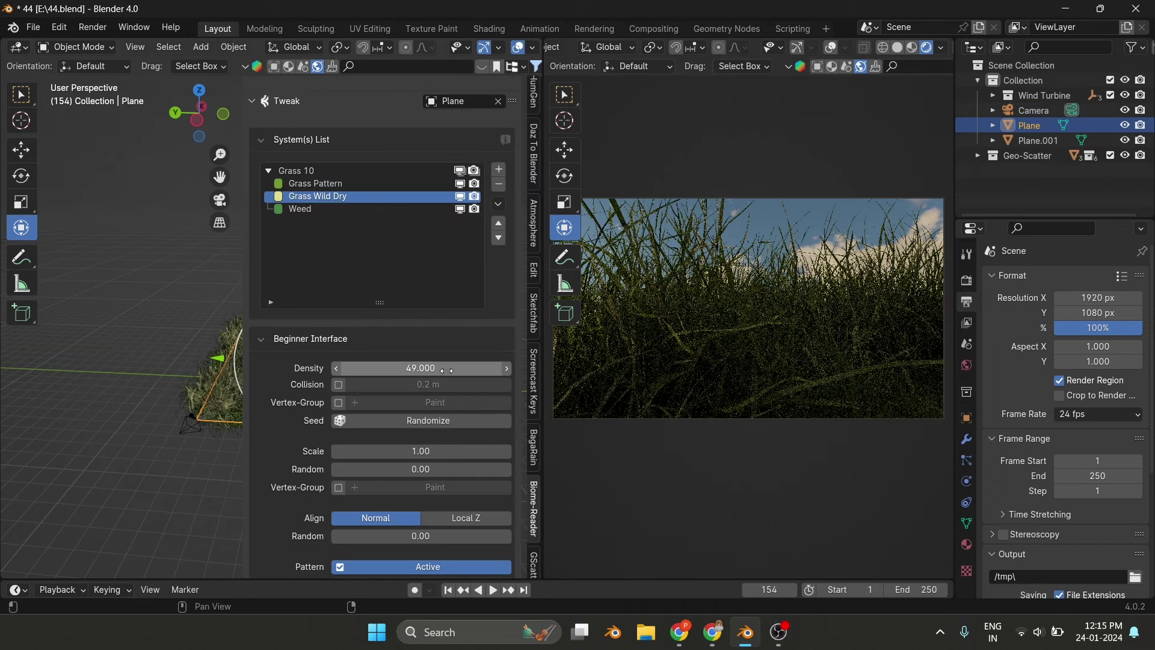
pyautogui.doubleClick(475, 453)
pyautogui.write('0.16')
pyautogui.press('Return')
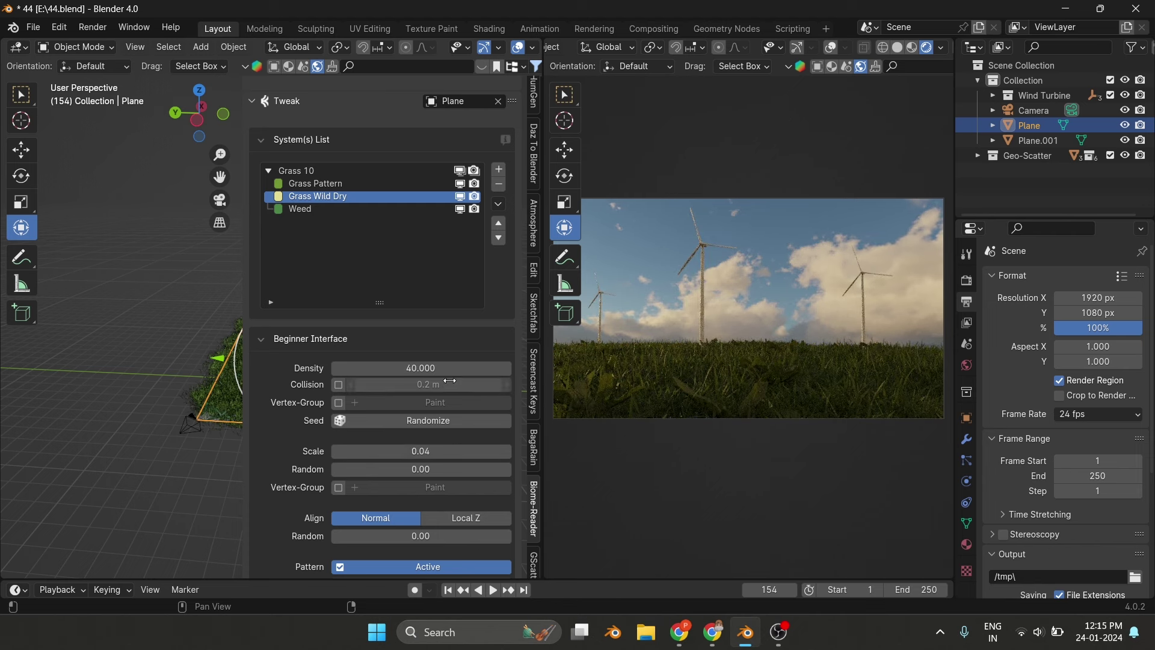
# Set the Grass Pattern density to 100, then select the second ground plane.
pyautogui.keyDown('ctrl'); pyautogui.scroll(-2, 368, 240); pyautogui.keyUp('ctrl')
pyautogui.doubleClick(385, 368)
pyautogui.write('100')
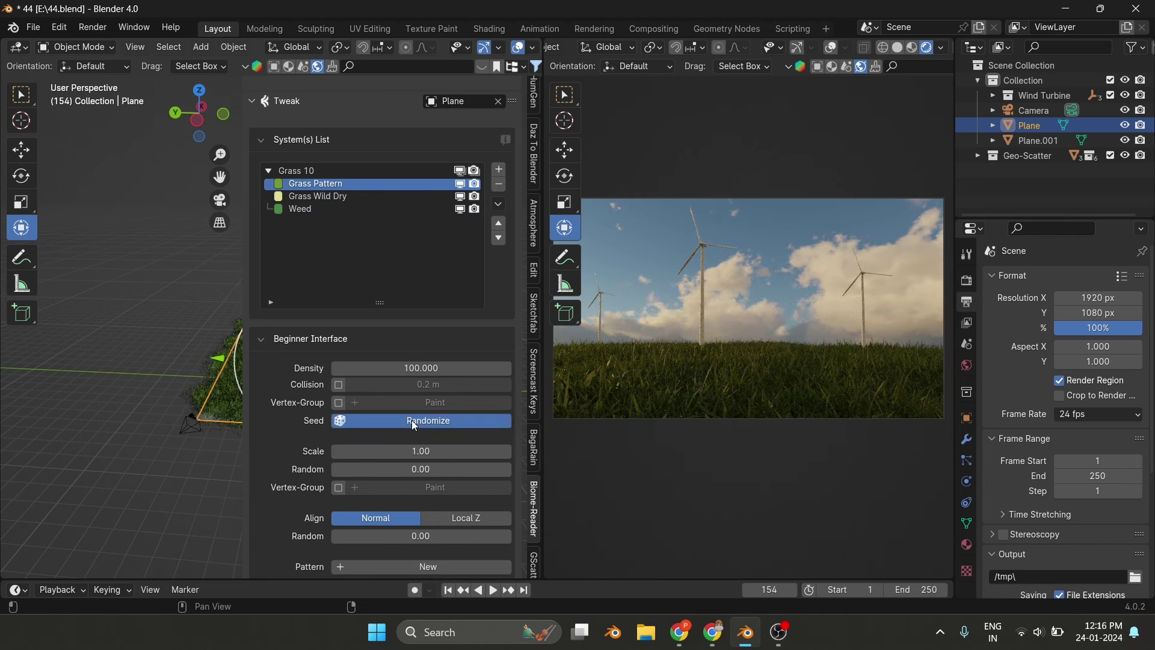
pyautogui.click(1025, 145)
pyautogui.click(457, 101)
# Scatter the Grass 10 biome onto the second ground plane.
pyautogui.click(454, 148)
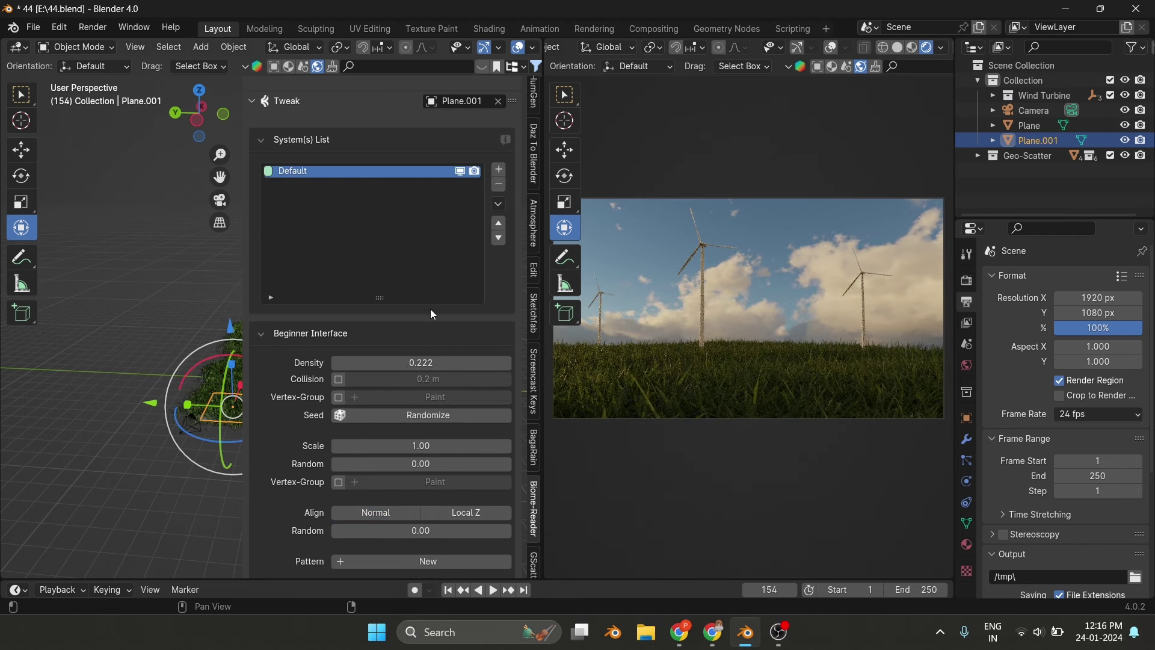
pyautogui.click(499, 169)
pyautogui.scroll(8, 431, 301)
pyautogui.click(373, 316)
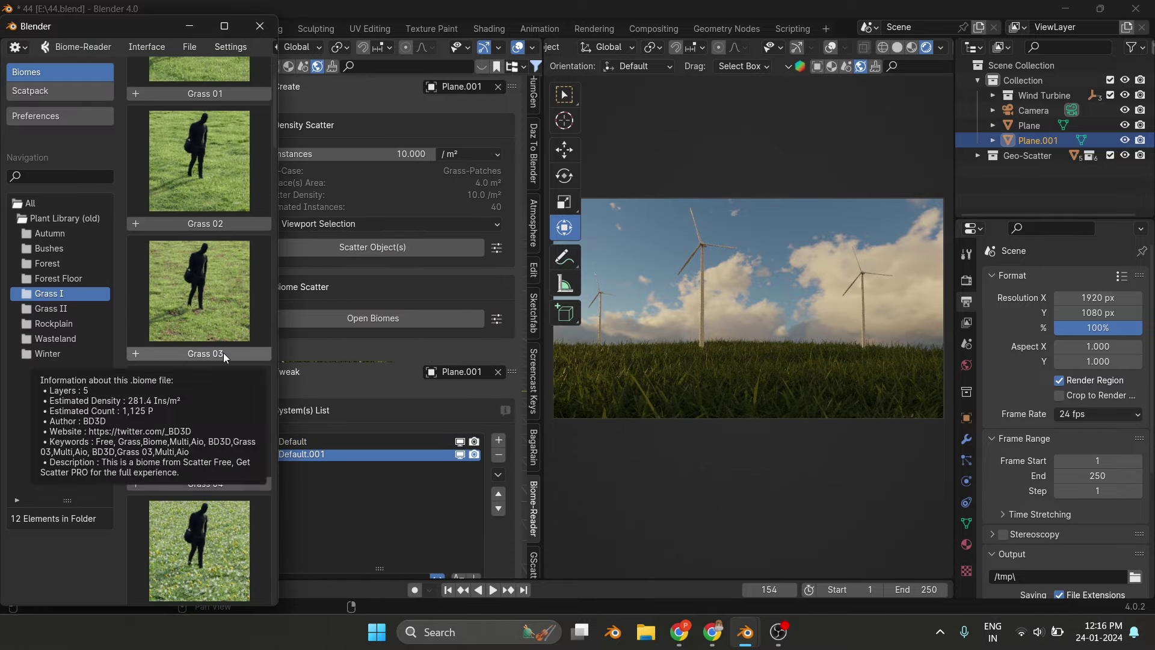
pyautogui.scroll(-3, 223, 353)
pyautogui.click(199, 481)
pyautogui.click(292, 27)
# Slide the second grass patch across the field and review the main plane's scatter systems.
pyautogui.press('n')
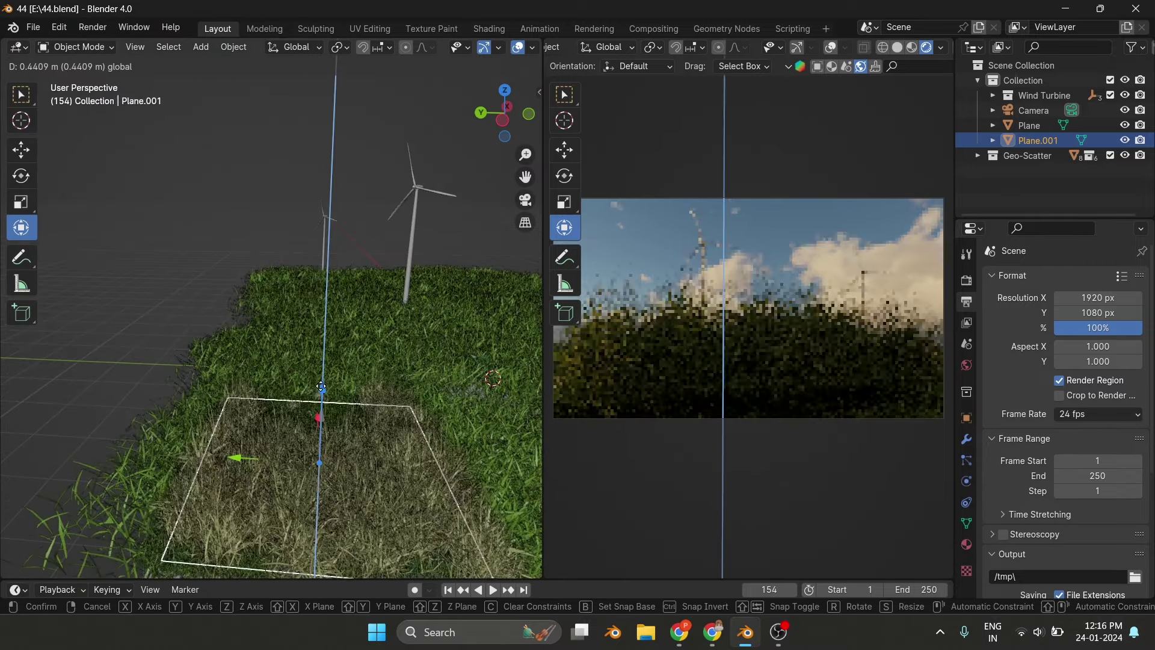
pyautogui.moveTo(187, 283); pyautogui.dragTo(471, 385, button='middle')
pyautogui.click(472, 385)
pyautogui.press('n')
pyautogui.click(457, 86)
pyautogui.click(459, 111)
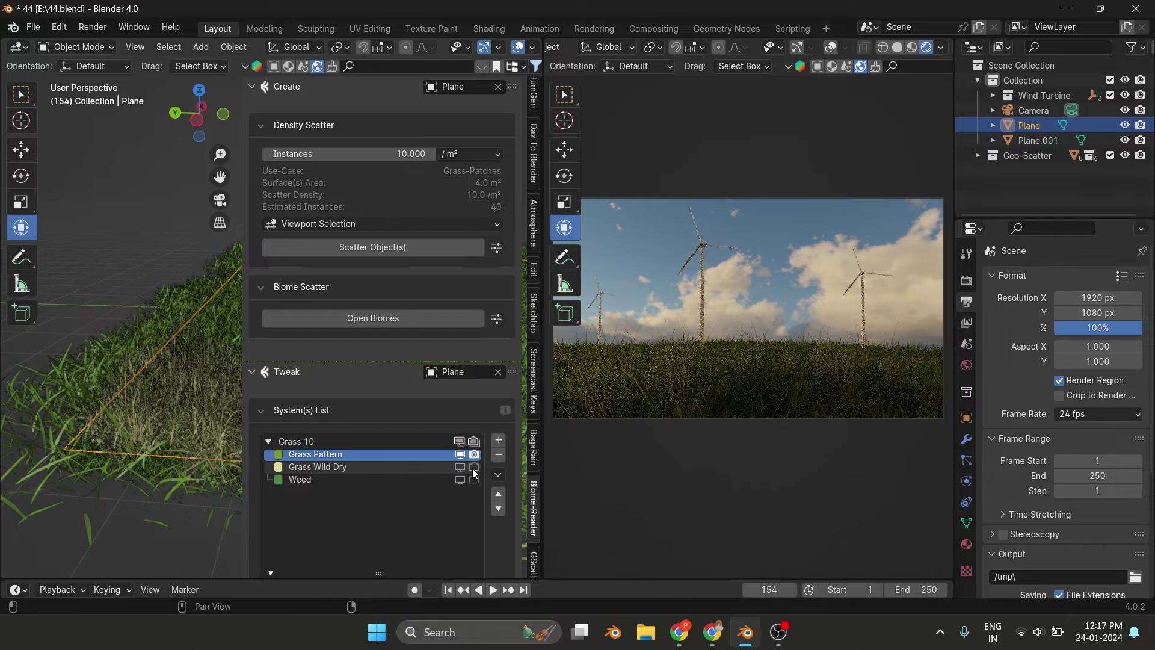
pyautogui.press('n')
# Reselect the second plane and view its scatter settings from above.
pyautogui.click(385, 301)
pyautogui.press('n')
pyautogui.scroll(-4, 337, 434)
pyautogui.scroll(-2, 337, 435)
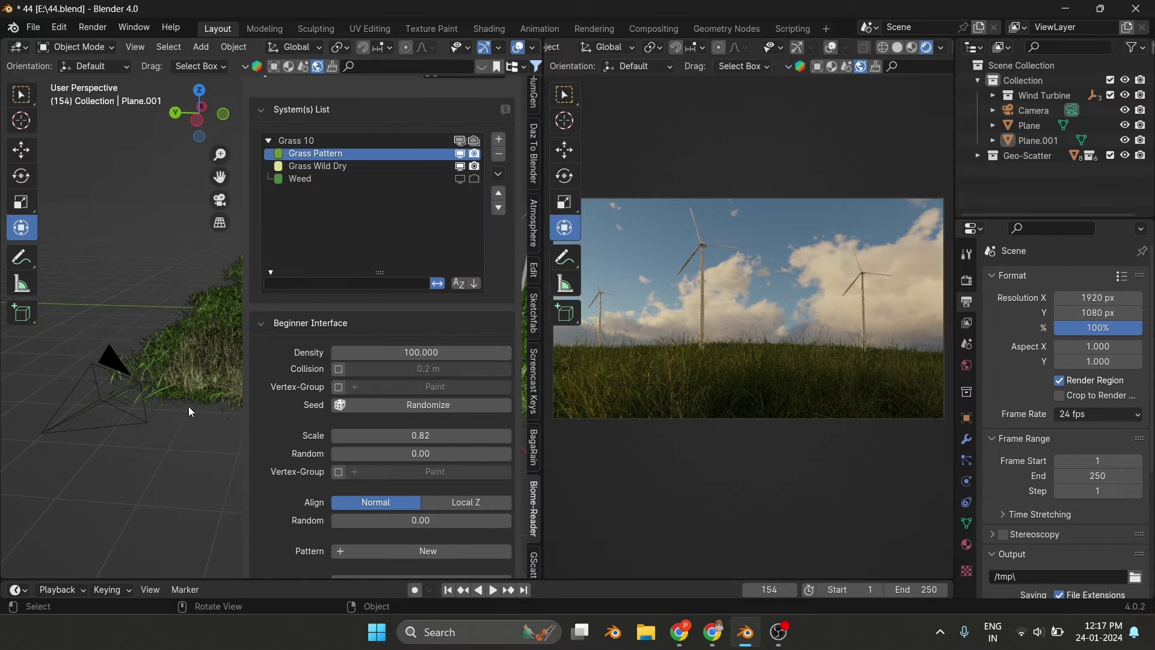
pyautogui.press('n')
pyautogui.click(250, 301)
pyautogui.moveTo(250, 301); pyautogui.dragTo(167, 337, button='middle')
pyautogui.press('n')
# Hide the Grass Wild Dry and Weed.001 layers from the viewport while nudging the patch.
pyautogui.click(421, 166)
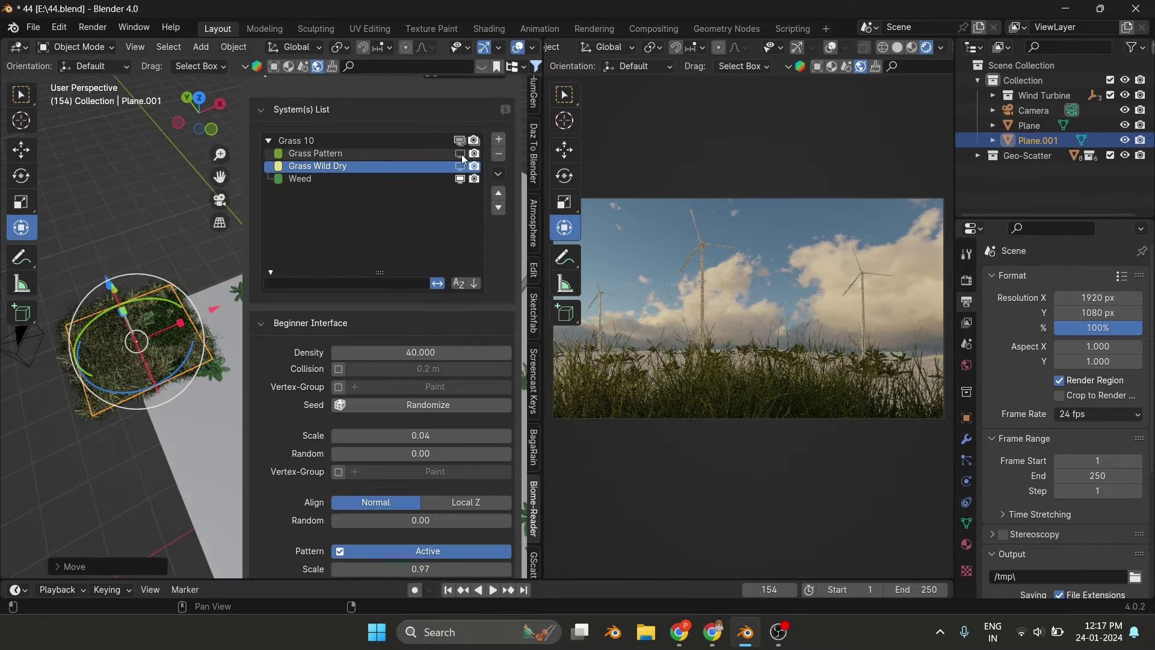
pyautogui.click(460, 166)
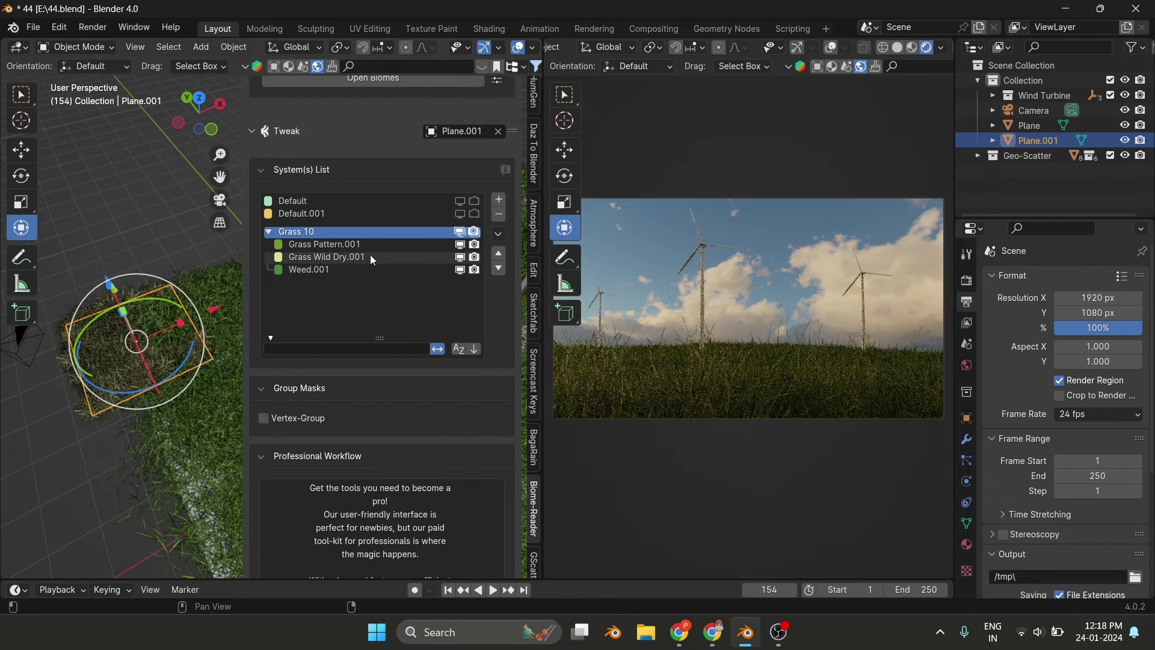
pyautogui.click(372, 260)
pyautogui.scroll(-5, 373, 260)
pyautogui.moveTo(185, 320); pyautogui.dragTo(198, 313, button='middle')
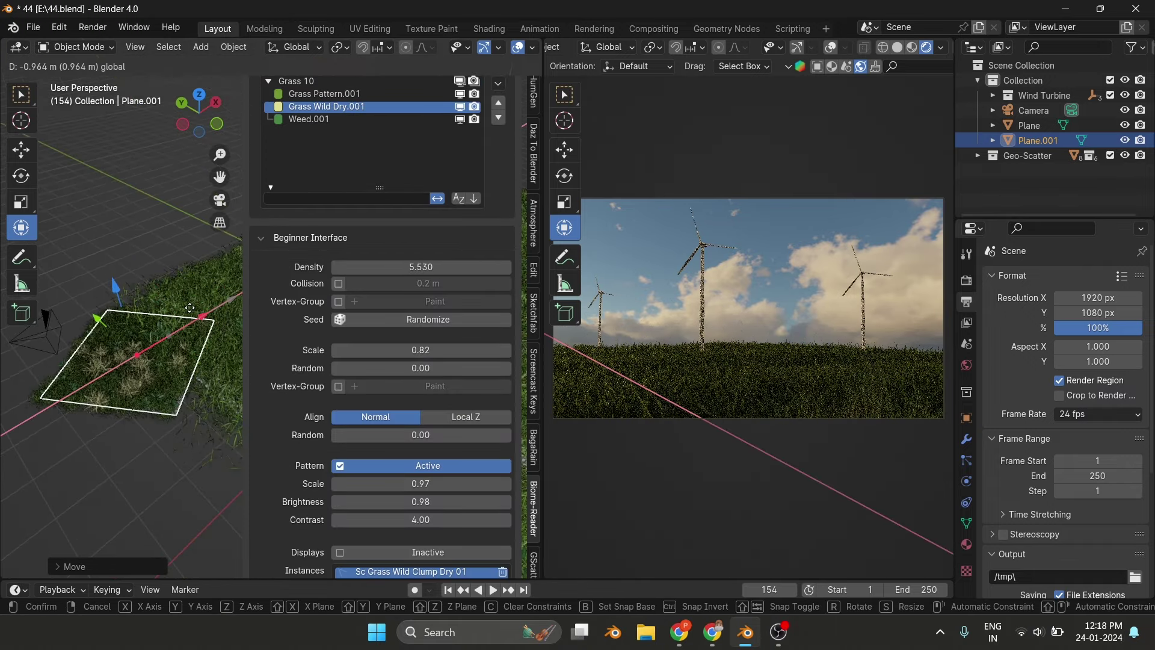
pyautogui.click(308, 119)
pyautogui.click(460, 119)
# Move the second patch along Y and select the Grass Wild Dry.001 layer.
pyautogui.scroll(5, 439, 249)
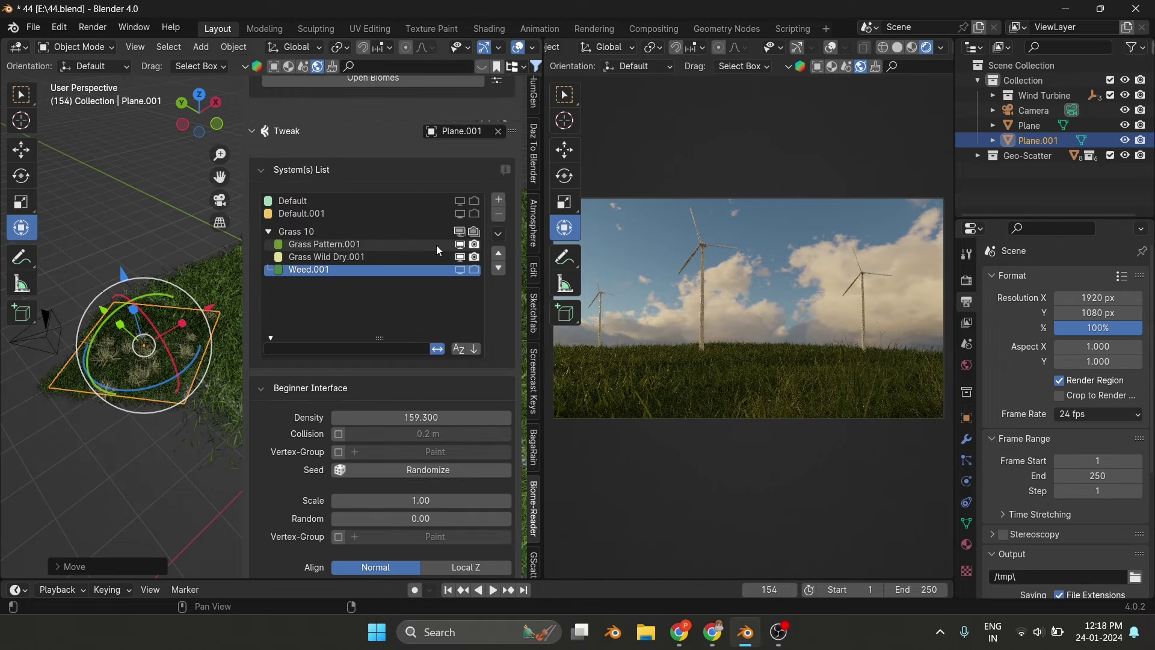
pyautogui.moveTo(120, 283); pyautogui.dragTo(73, 301)
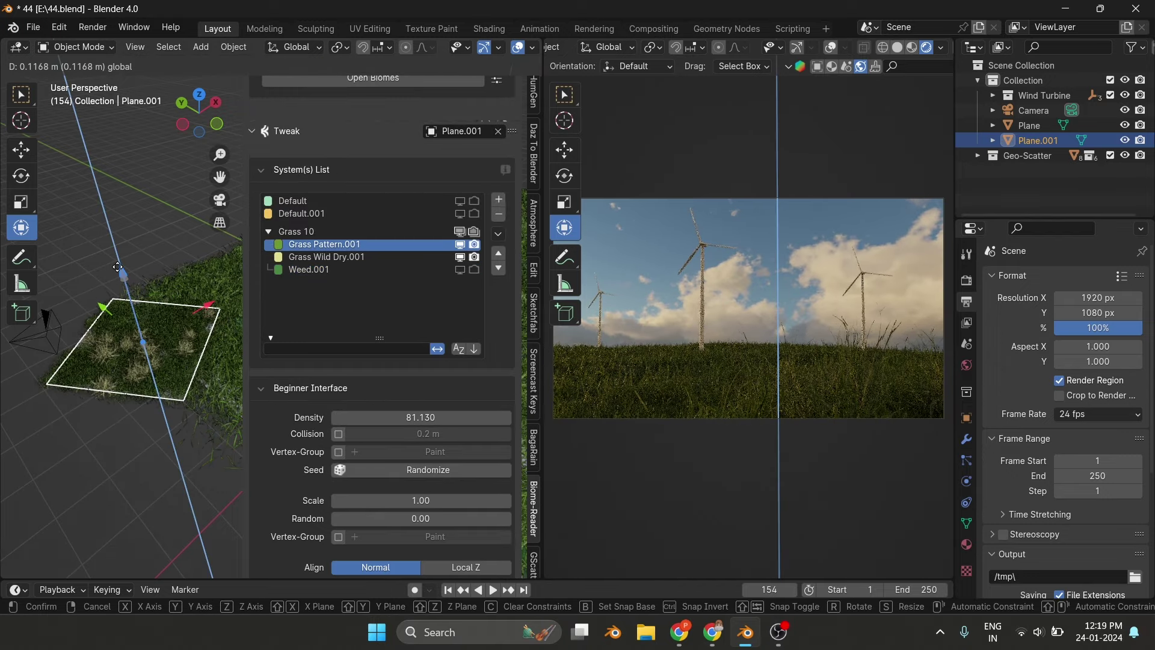
pyautogui.click(73, 301)
pyautogui.click(325, 257)
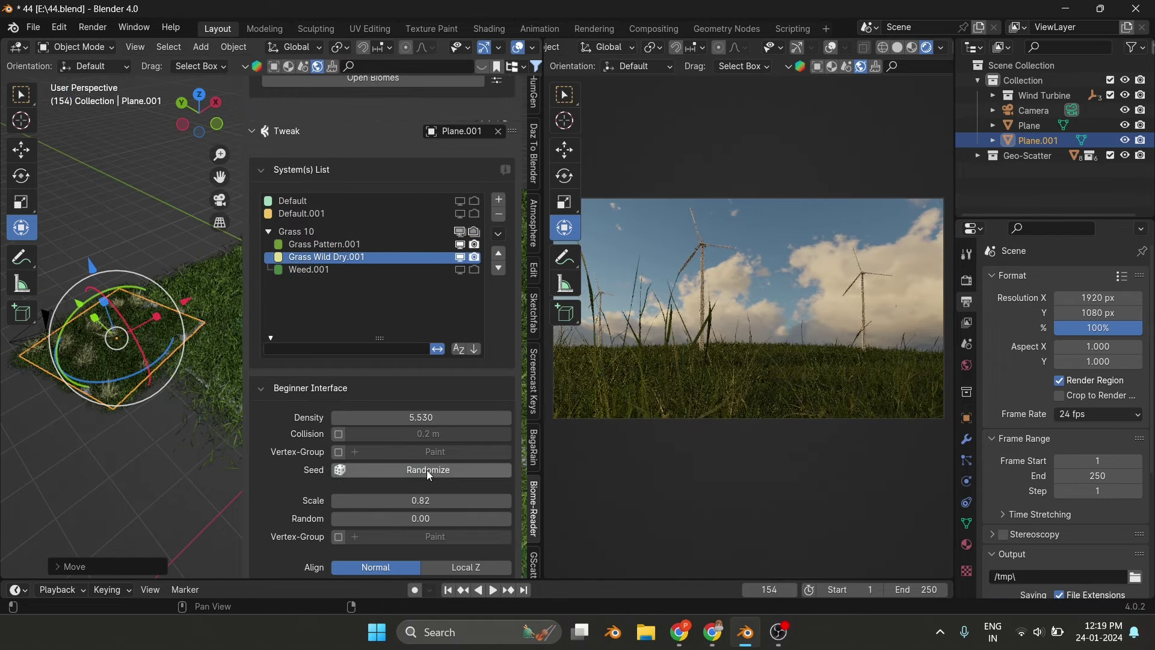
pyautogui.scroll(-6, 427, 470)
# Make the main ground Plane the tweak target and subdivide its mesh.
pyautogui.scroll(5, 328, 317)
pyautogui.click(463, 131)
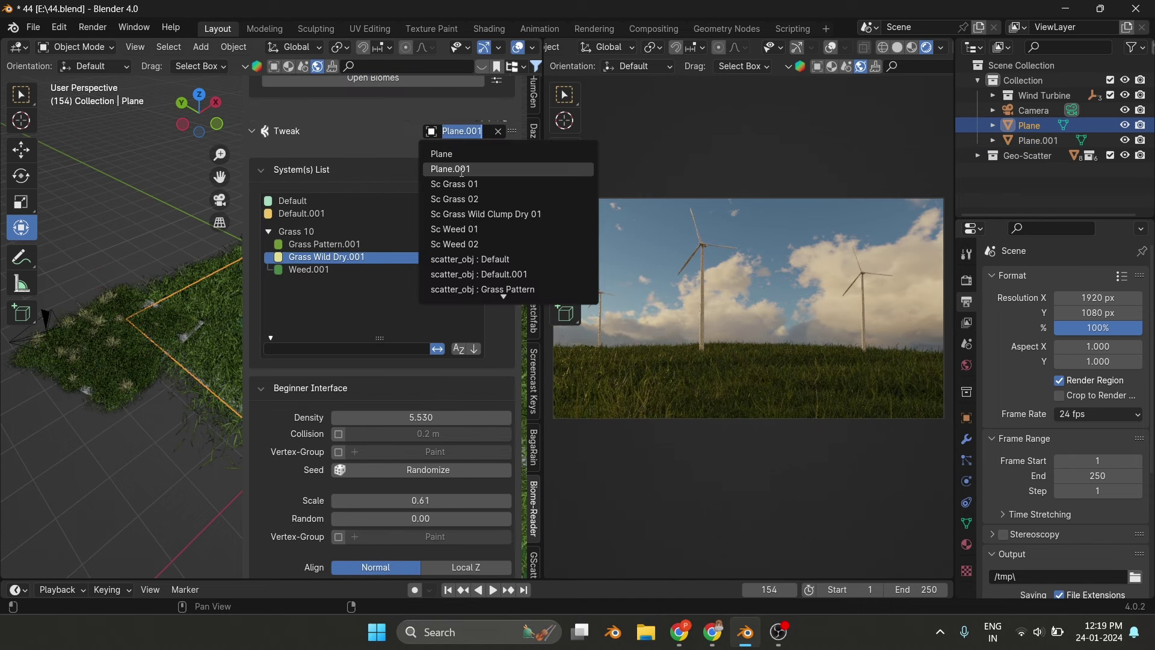
pyautogui.click(436, 152)
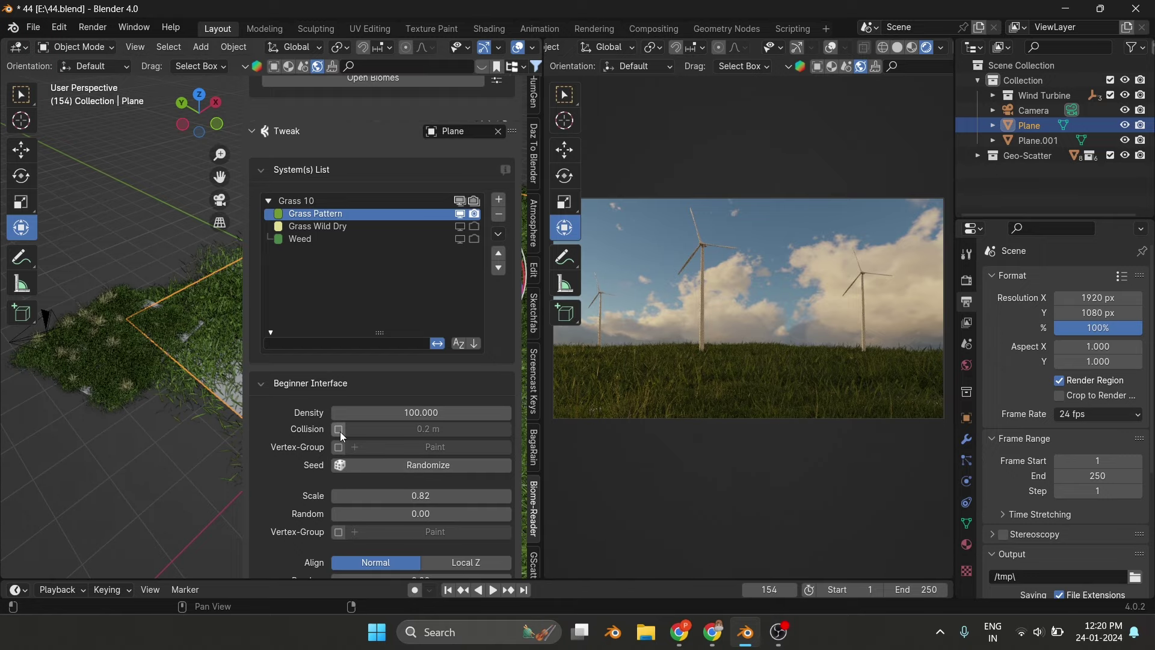
pyautogui.press('Tab')
pyautogui.rightClick(224, 395)
pyautogui.click(223, 394)
pyautogui.press('Tab')
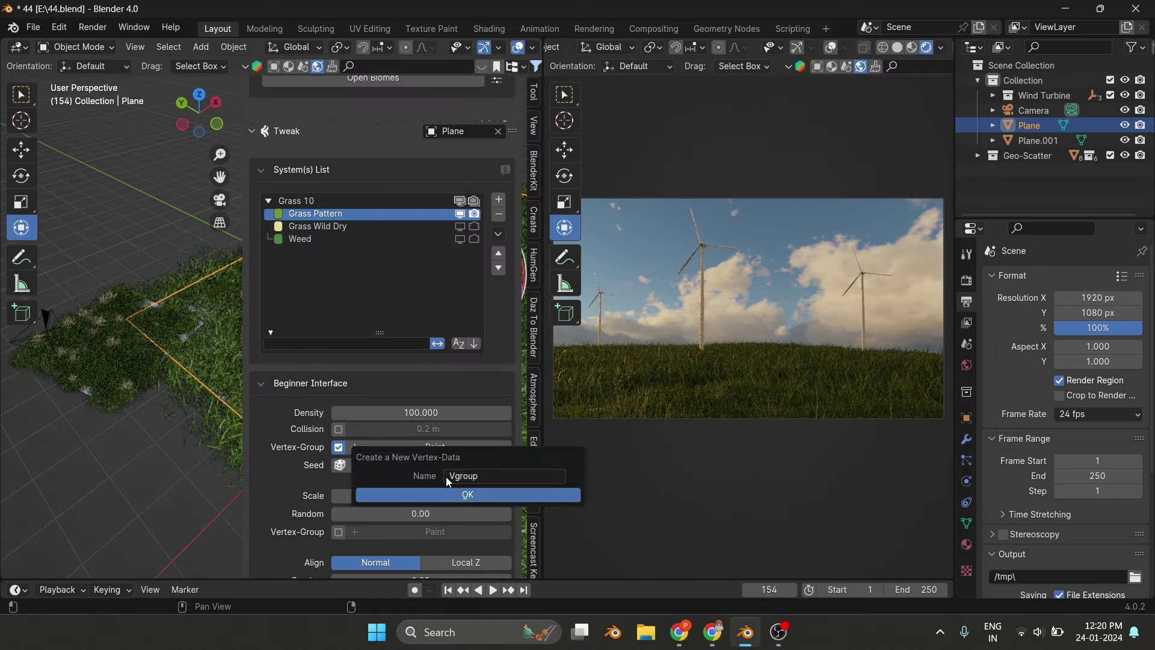
# Paint a Vgroup weight mask with strokes and a gradient, carving a bare strip through the grass.
pyautogui.click(370, 497)
pyautogui.moveTo(337, 409); pyautogui.dragTo(391, 361)
pyautogui.moveTo(271, 475)
pyautogui.mouseDown()
pyautogui.moveTo(397, 313)
pyautogui.moveTo(485, 264)
pyautogui.mouseUp()
pyautogui.scroll(-4, 485, 264)
pyautogui.press('f')
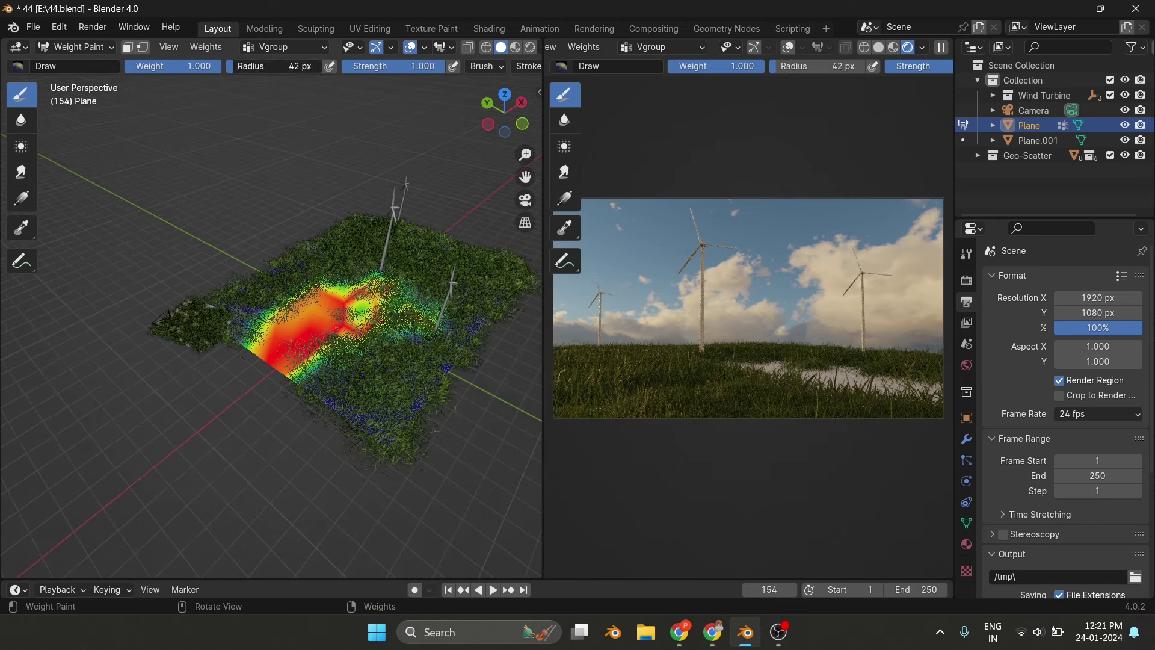
pyautogui.click(21, 198)
pyautogui.moveTo(469, 361)
pyautogui.mouseDown()
pyautogui.moveTo(380, 338)
pyautogui.moveTo(328, 356)
pyautogui.mouseUp()
pyautogui.hotkey('ctrl', 'Tab')
pyautogui.click(540, 91)
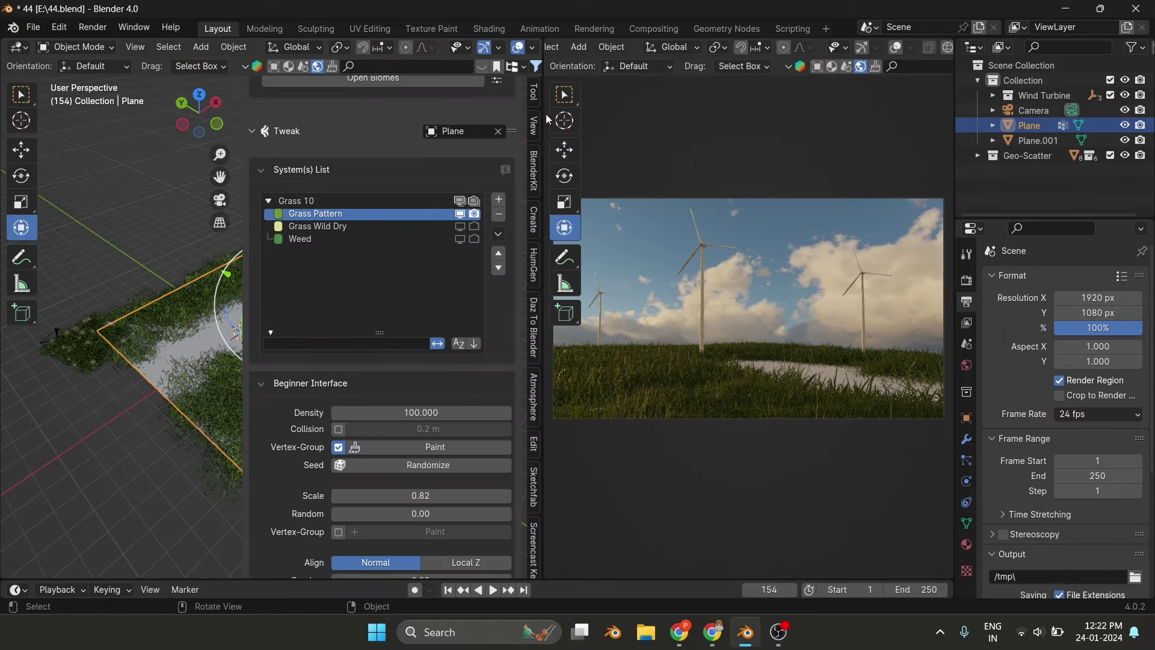
pyautogui.click(534, 430)
# Add a new mesh plane and scale it.
pyautogui.hotkey('shift', 'a')
pyautogui.click(481, 46)
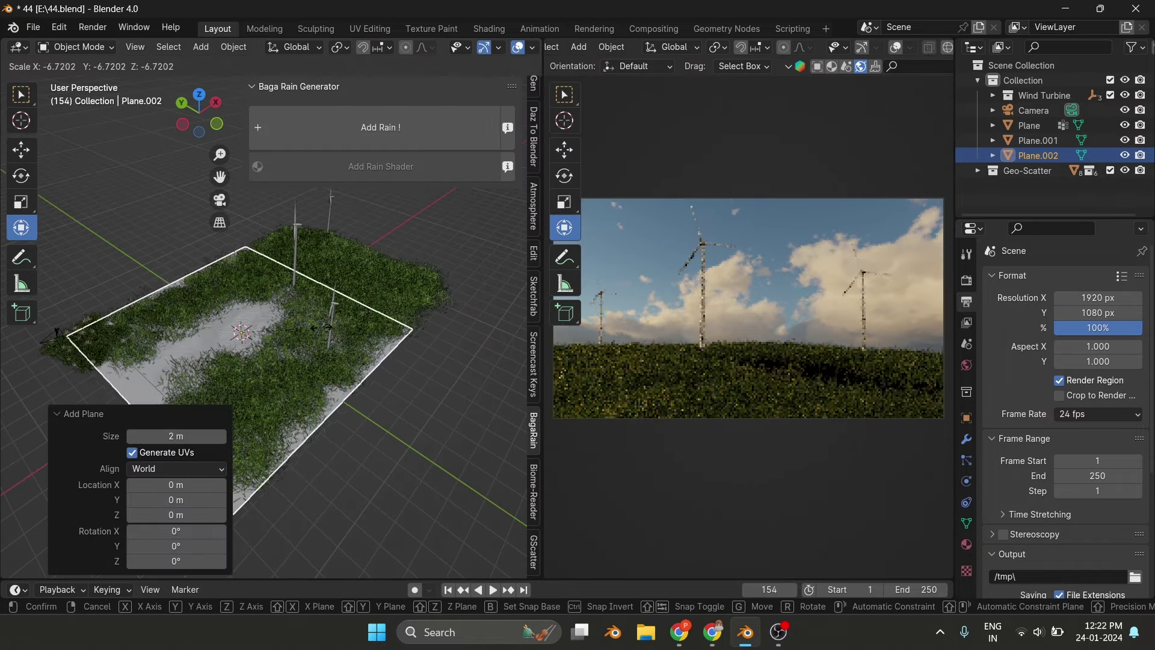
pyautogui.press('s')
pyautogui.click(350, 71)
# Apply the BlenderKit Ground material to the plane and save the file.
pyautogui.press('n')
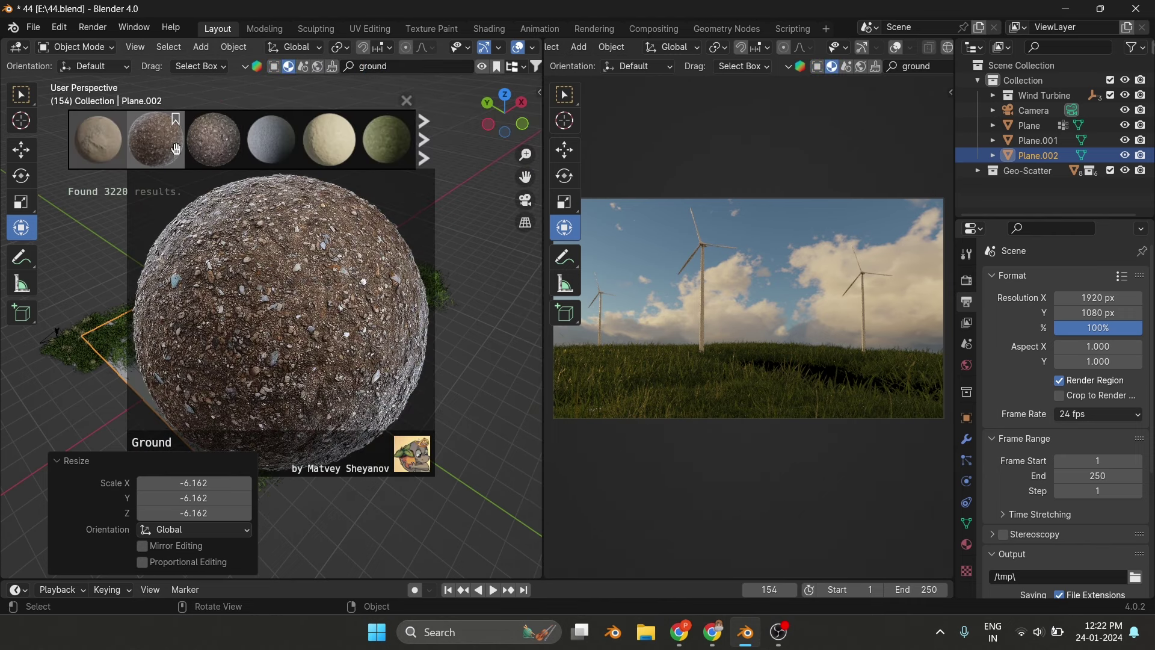
pyautogui.click(176, 149)
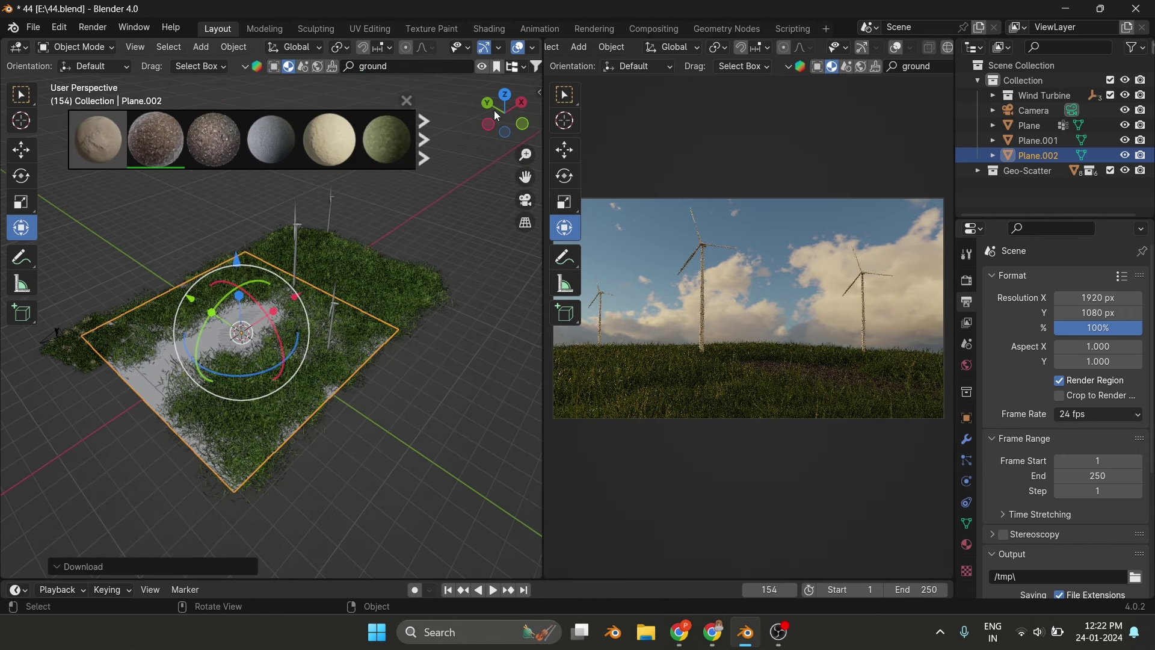
pyautogui.press('n')
pyautogui.click(33, 28)
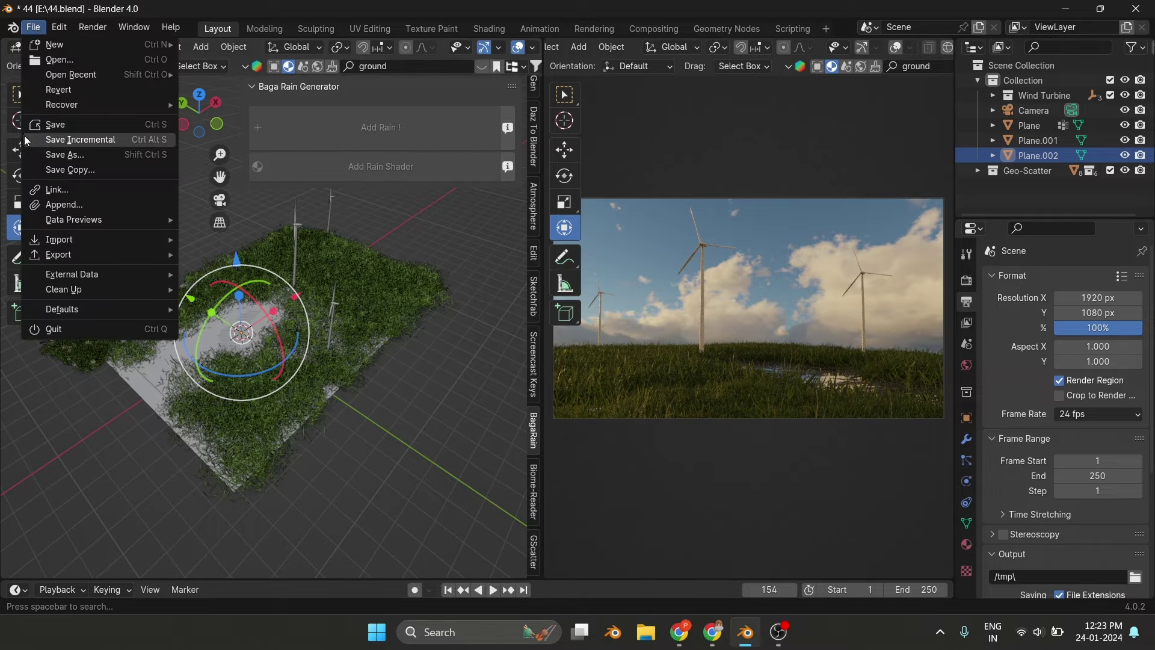
pyautogui.click(58, 124)
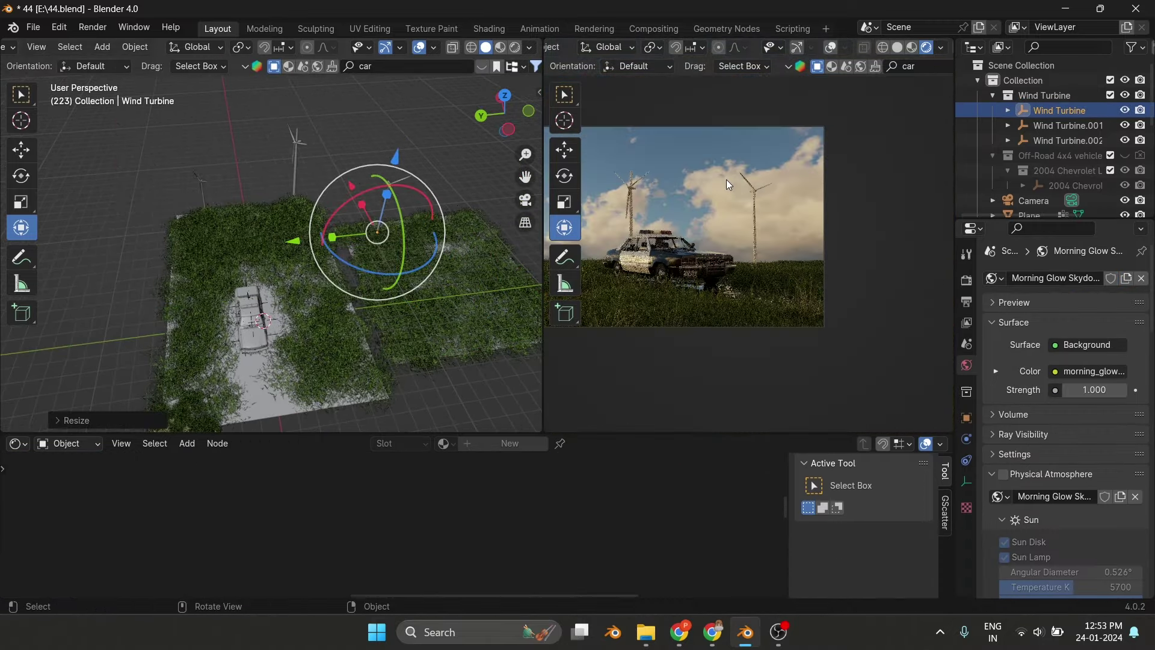
# Rotate and move a wind turbine, then place a duplicate further right.
pyautogui.moveTo(378, 233); pyautogui.dragTo(413, 216)
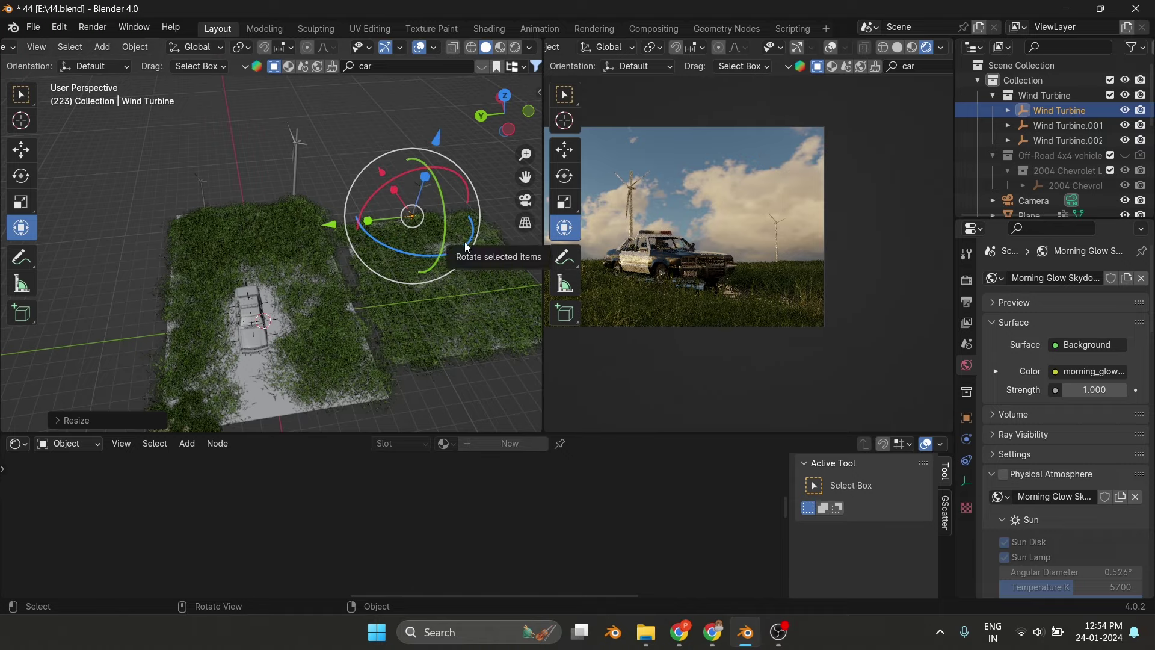
pyautogui.press('g')
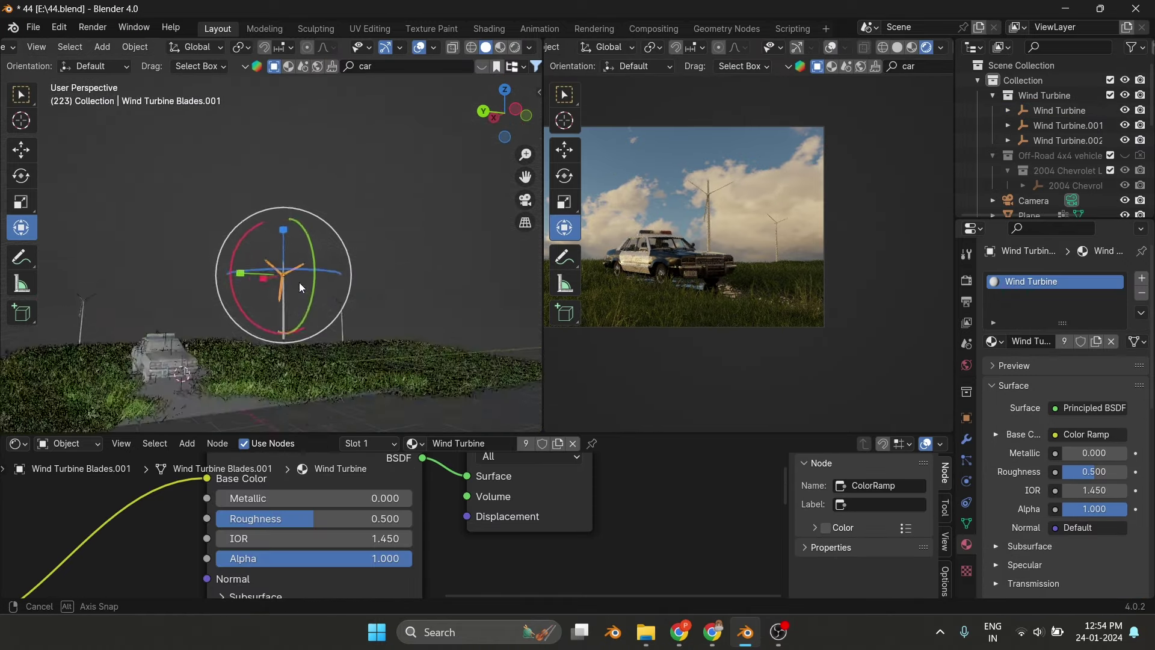
pyautogui.hotkey('shift', 'd')
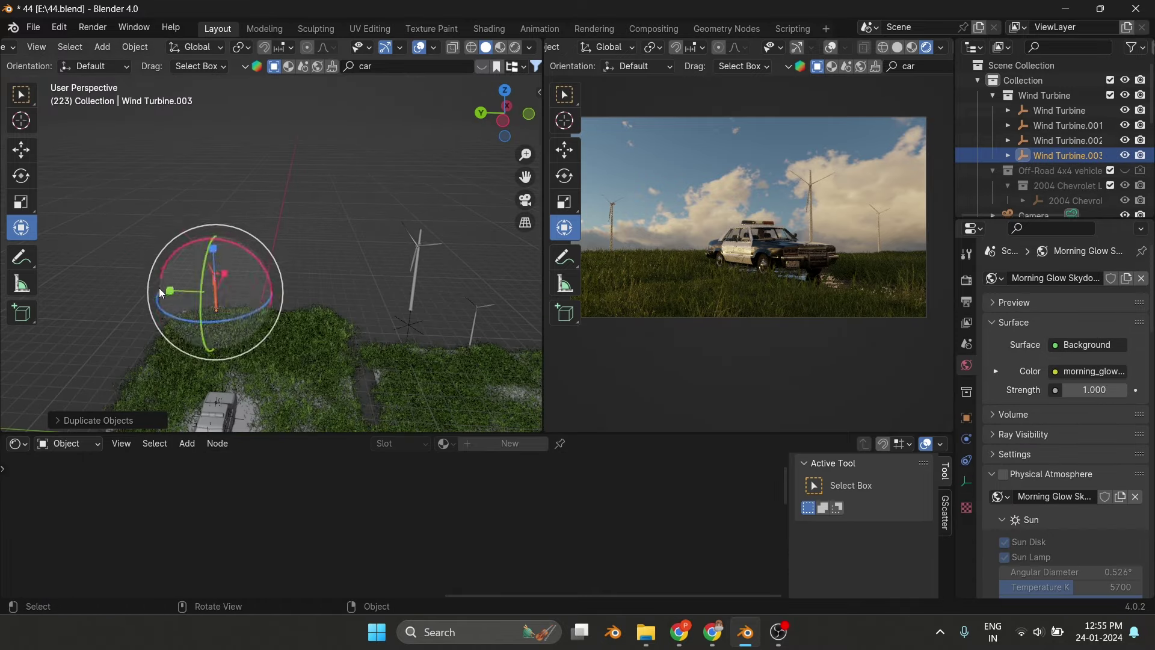
pyautogui.click(332, 325)
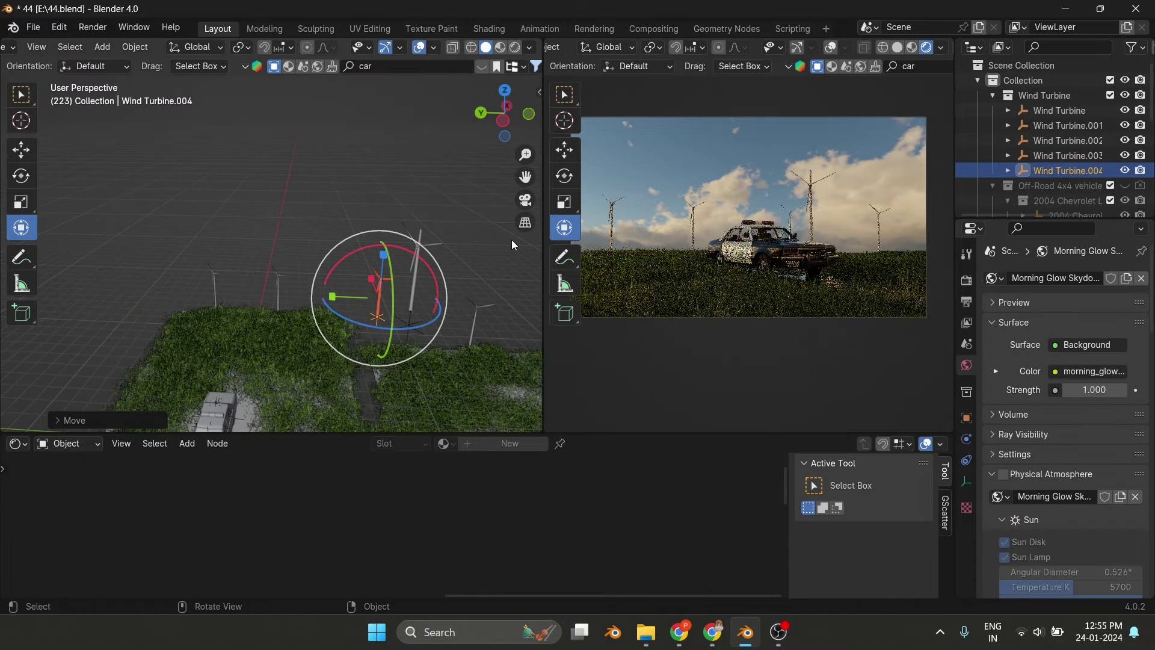
# Delete Wind Turbine.001 from the outliner and switch the bottom editor to the Timeline.
pyautogui.click(1065, 125)
pyautogui.rightClick(1065, 125)
pyautogui.click(1022, 80)
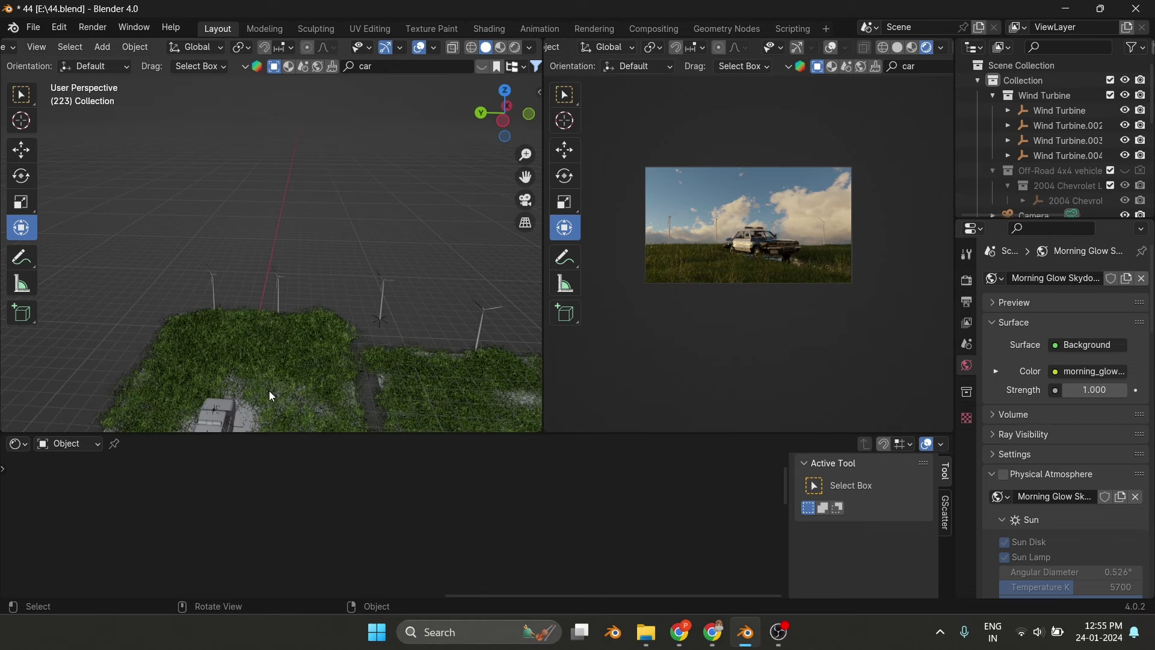
pyautogui.click(17, 444)
pyautogui.click(213, 306)
# Set the animation end to frame 60 and keyframe the camera's location, rotation and scale at frame 1.
pyautogui.click(169, 278)
pyautogui.click(967, 481)
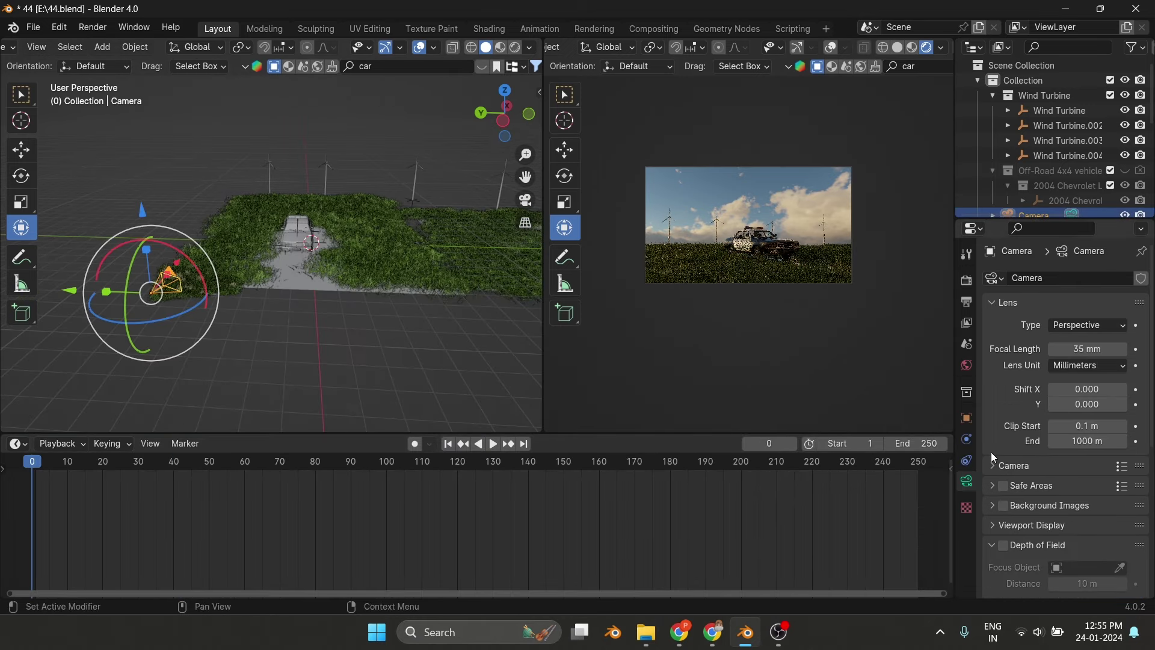
pyautogui.press('Return')
pyautogui.hotkey('shift', 'Left')
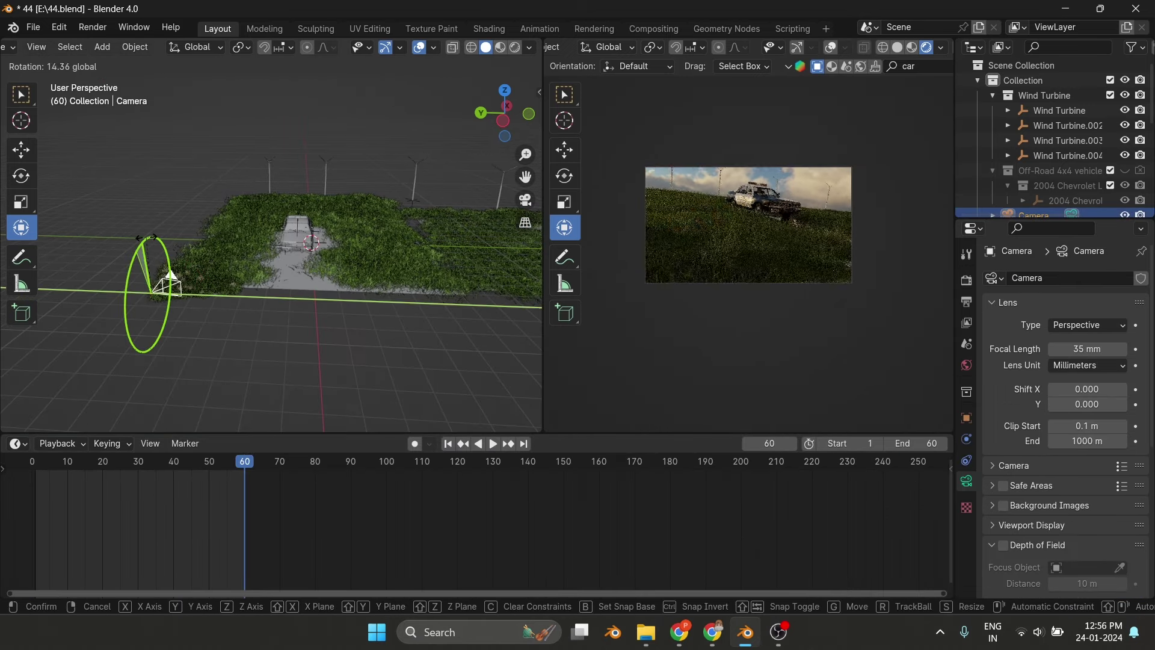
pyautogui.press('i')
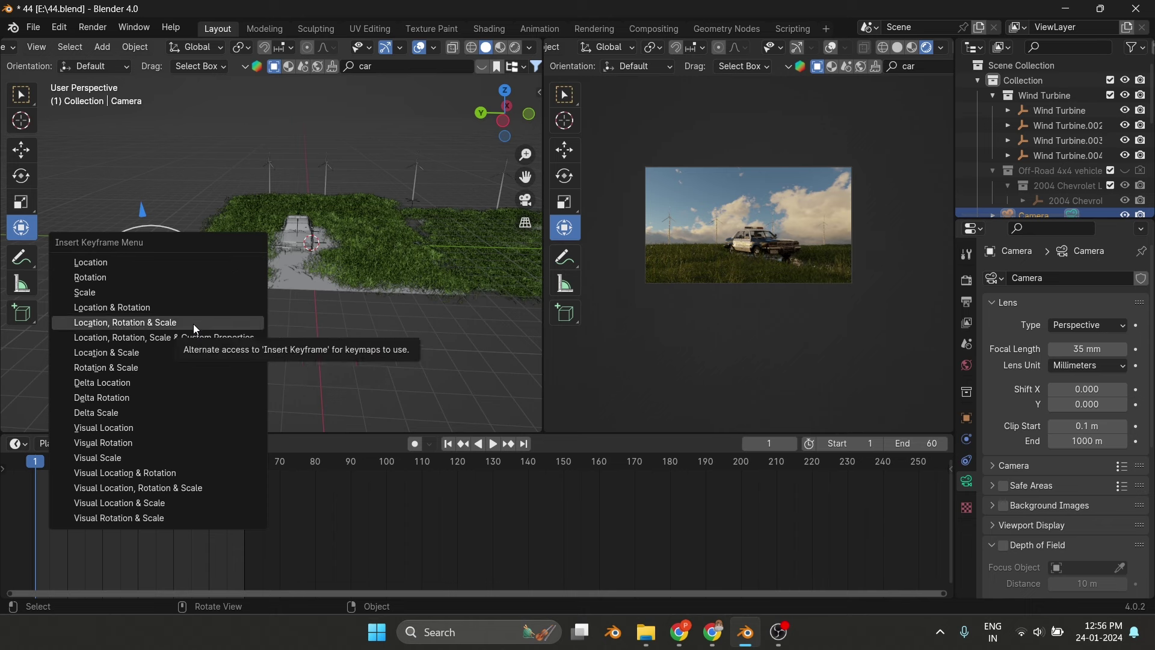
pyautogui.click(153, 359)
# Aim the camera at the car, then move it closer at frame 60.
pyautogui.moveTo(185, 293); pyautogui.dragTo(211, 259)
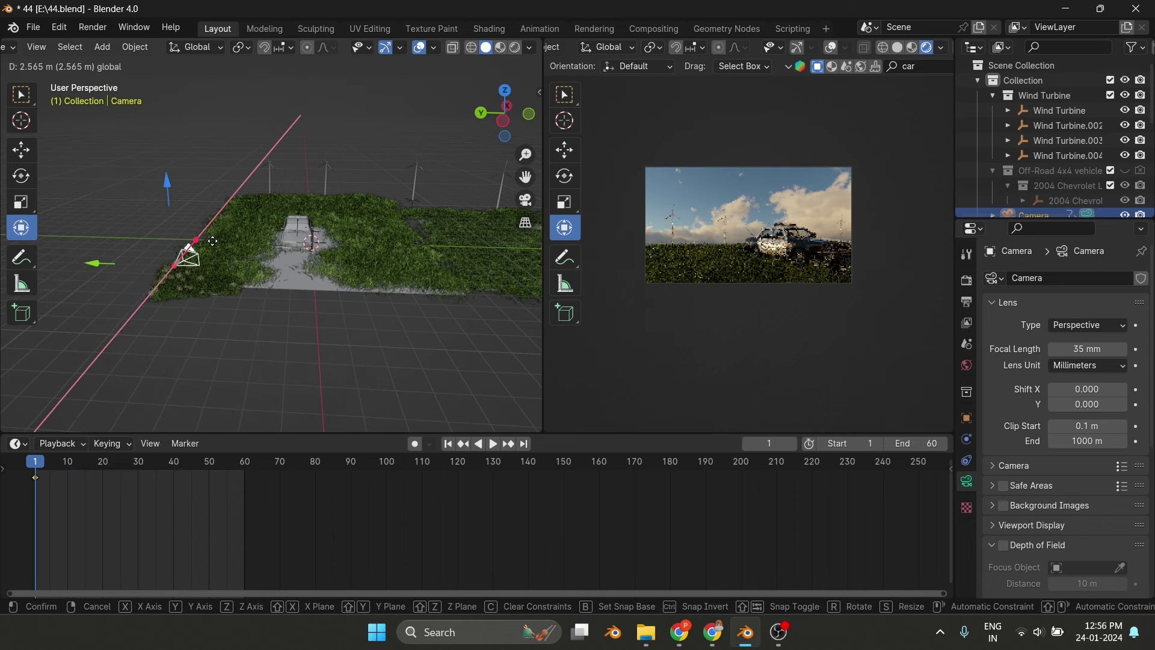
pyautogui.moveTo(211, 259); pyautogui.dragTo(219, 257, button='middle')
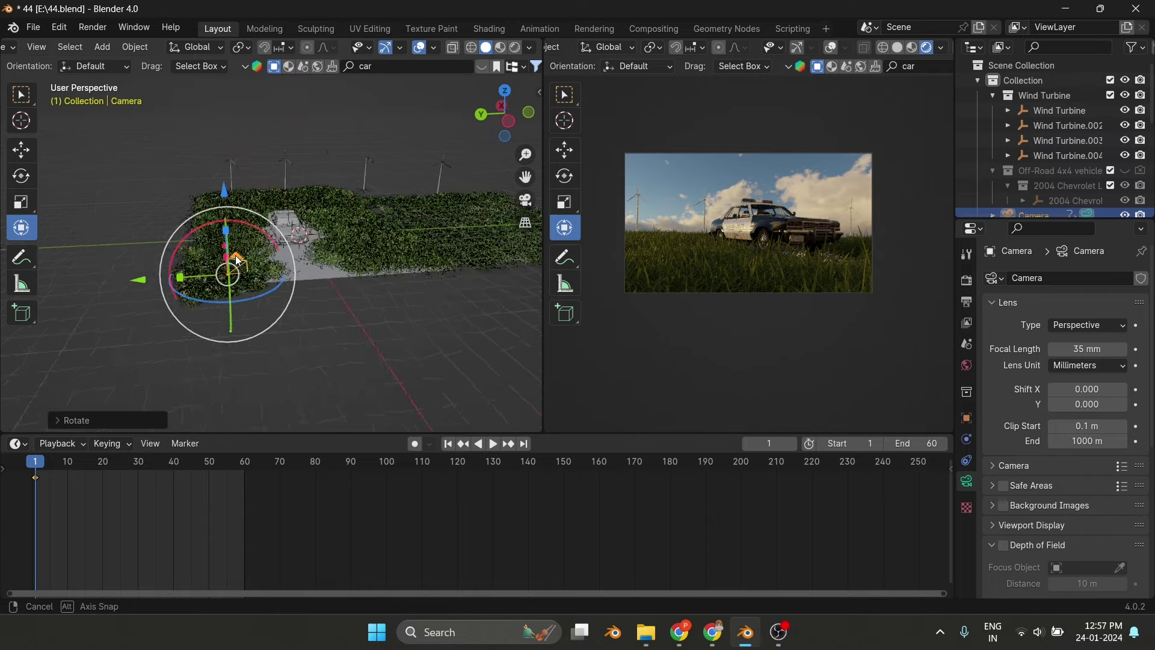
pyautogui.moveTo(228, 208); pyautogui.dragTo(231, 257)
pyautogui.press('g')
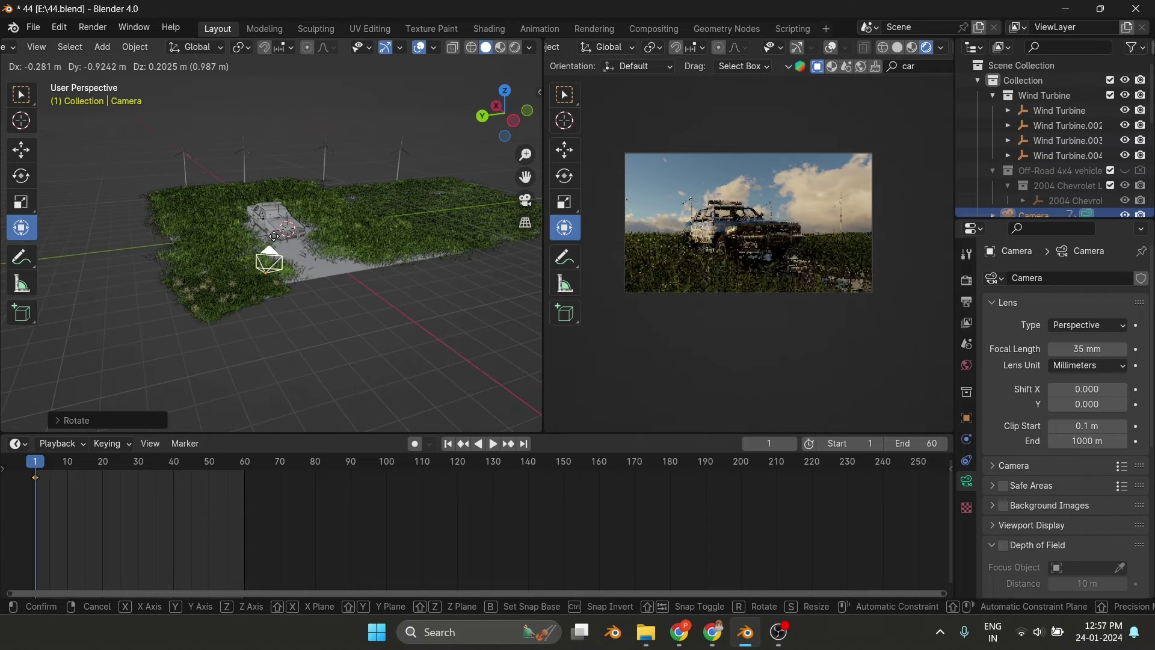
pyautogui.click(274, 236)
pyautogui.click(524, 444)
pyautogui.press('g')
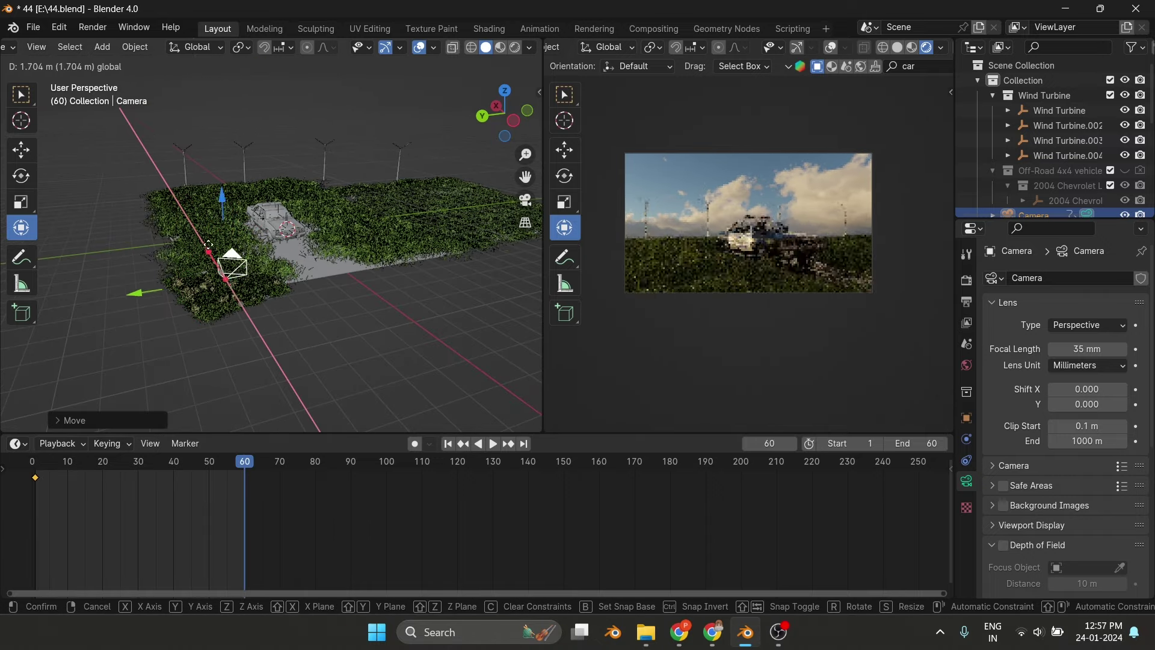
pyautogui.click(230, 207)
pyautogui.press('g')
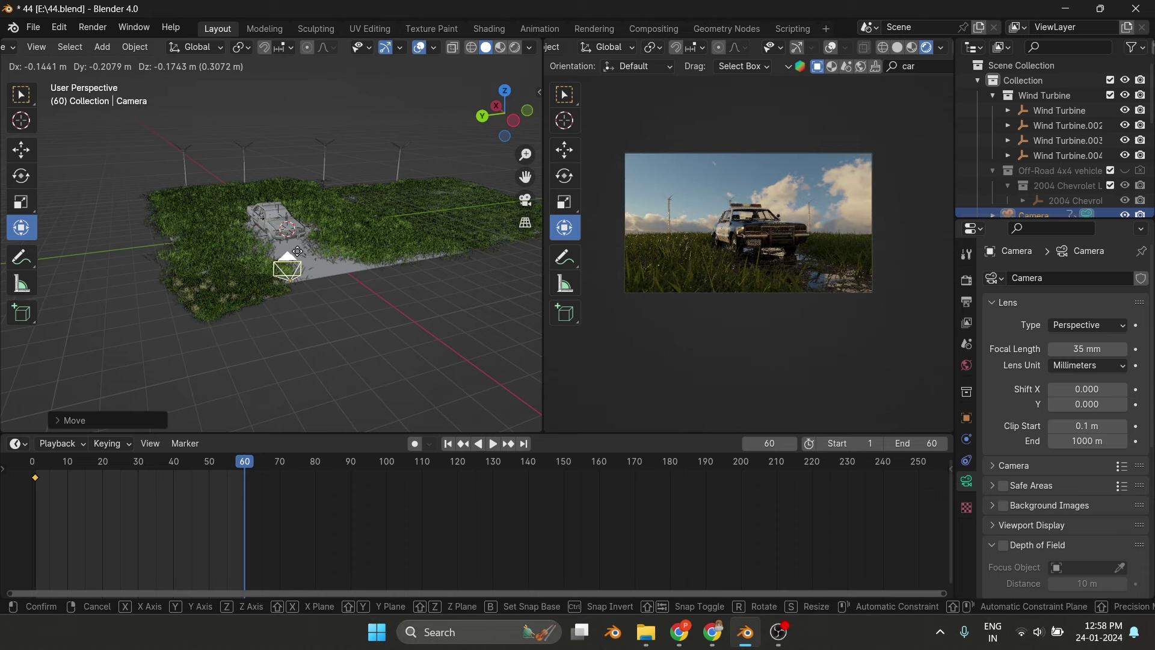
pyautogui.click(268, 206)
# Enable depth of field focused on the police car and keyframe the camera at frame 60.
pyautogui.scroll(-5, 1016, 376)
pyautogui.click(1003, 365)
pyautogui.click(1120, 387)
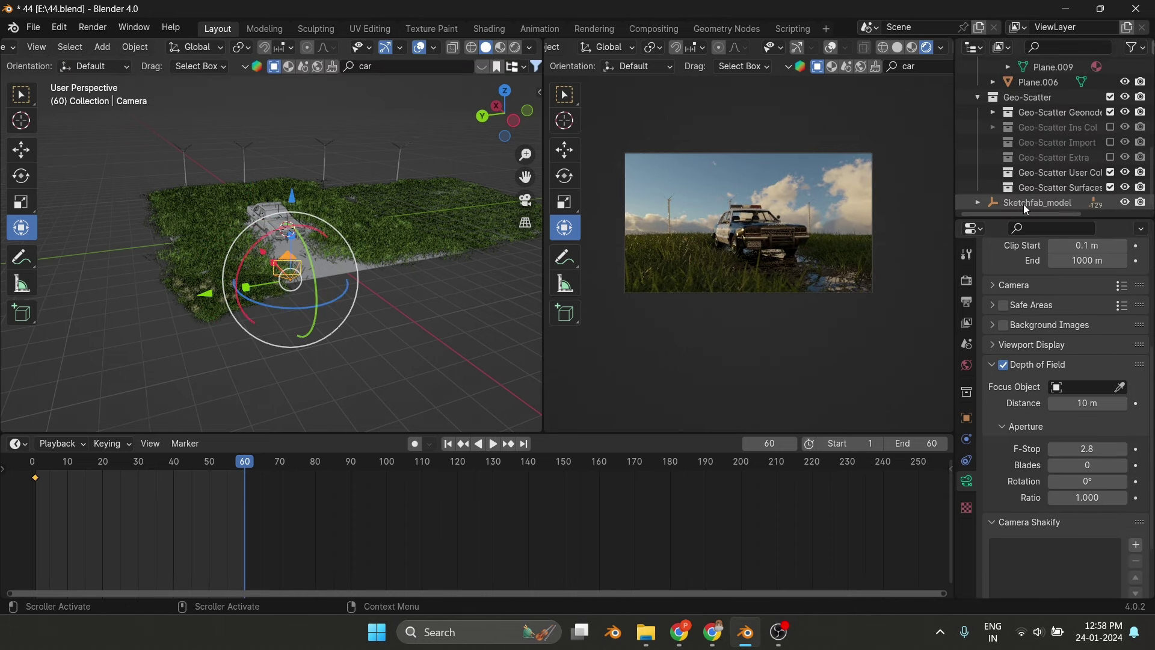
pyautogui.scroll(5, 1058, 361)
pyautogui.press('i')
pyautogui.click(283, 214)
# Play the push-in, shift the camera along Y, and replay the animation.
pyautogui.click(30, 461)
pyautogui.press('space')
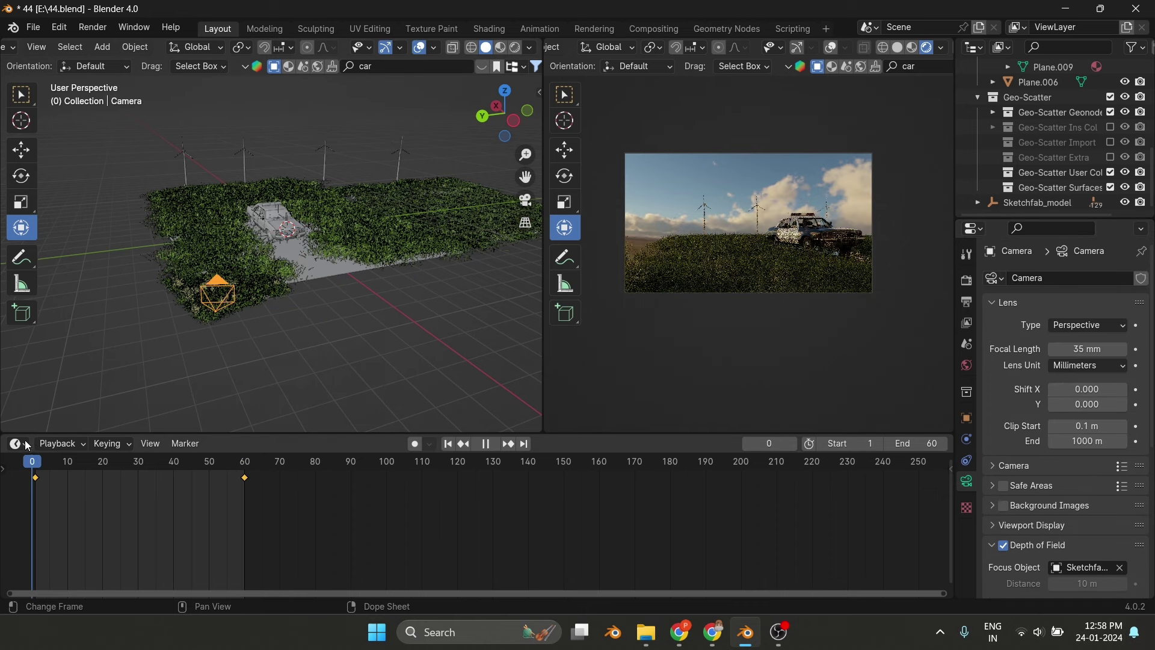
pyautogui.press('Escape')
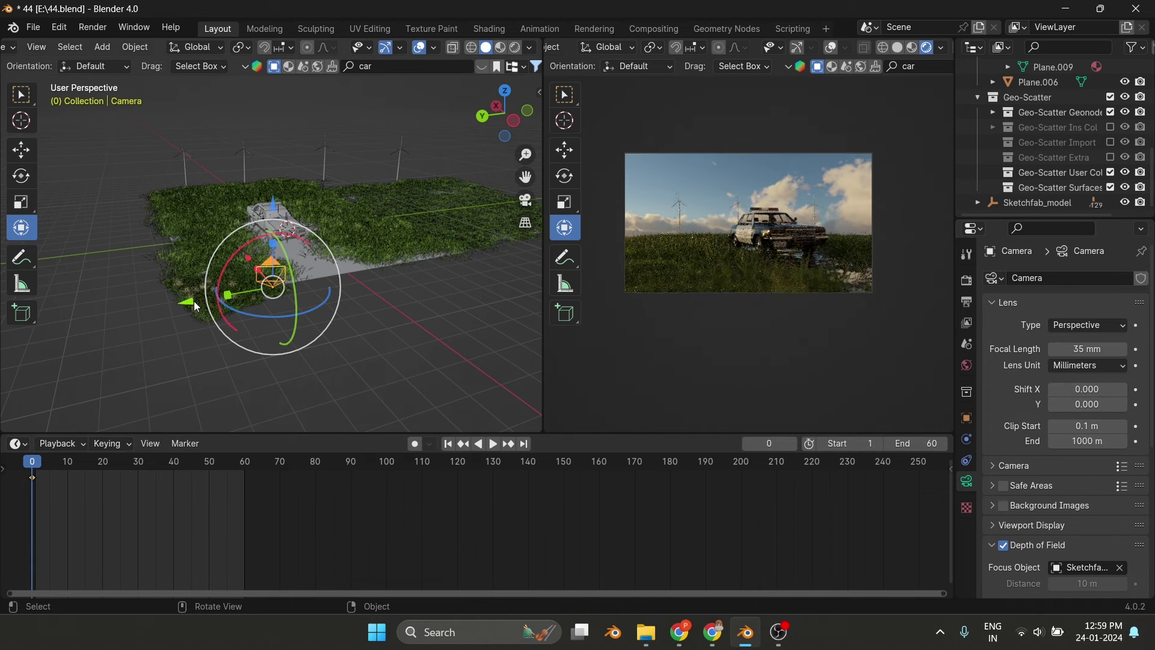
pyautogui.moveTo(283, 247); pyautogui.dragTo(204, 299)
pyautogui.click(259, 250)
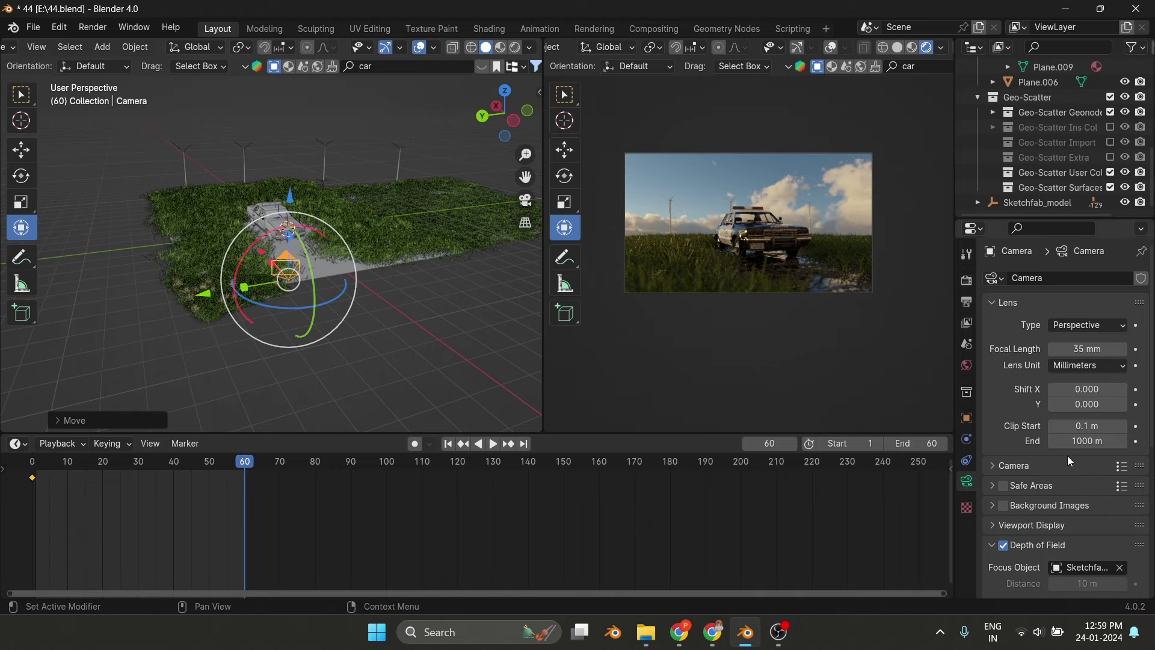
pyautogui.press('space')
pyautogui.scroll(-8, 1060, 481)
# Choose a Camera Shakify shake preset, then select the police car.
pyautogui.scroll(-5, 1059, 481)
pyautogui.click(1085, 444)
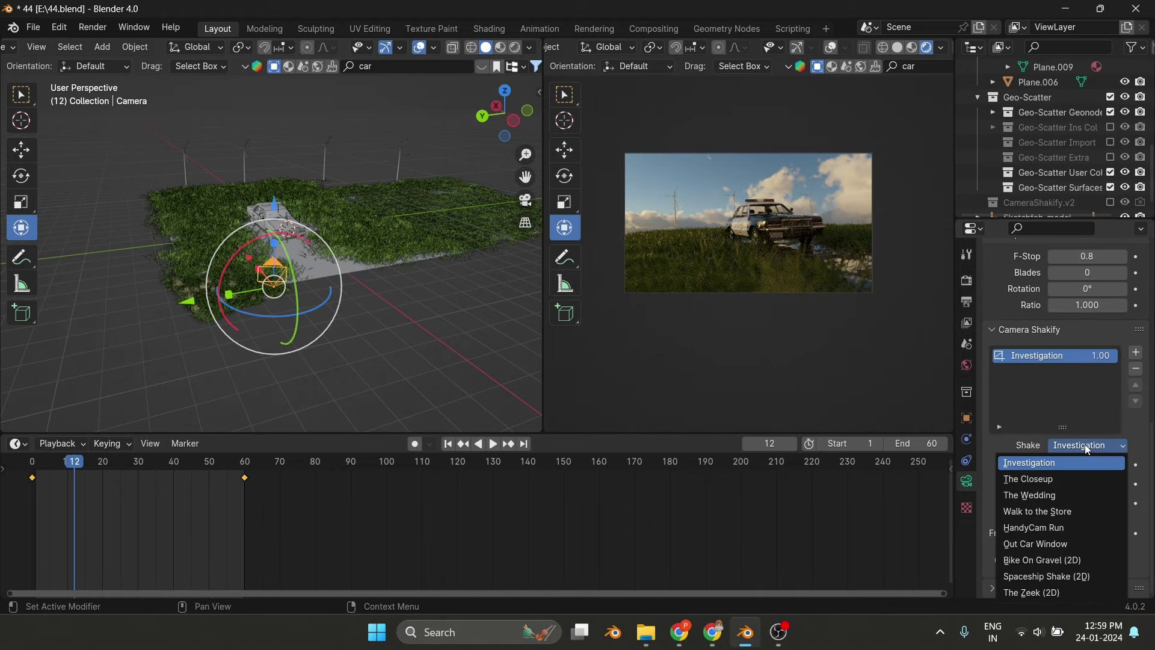
pyautogui.click(1035, 481)
pyautogui.click(1035, 212)
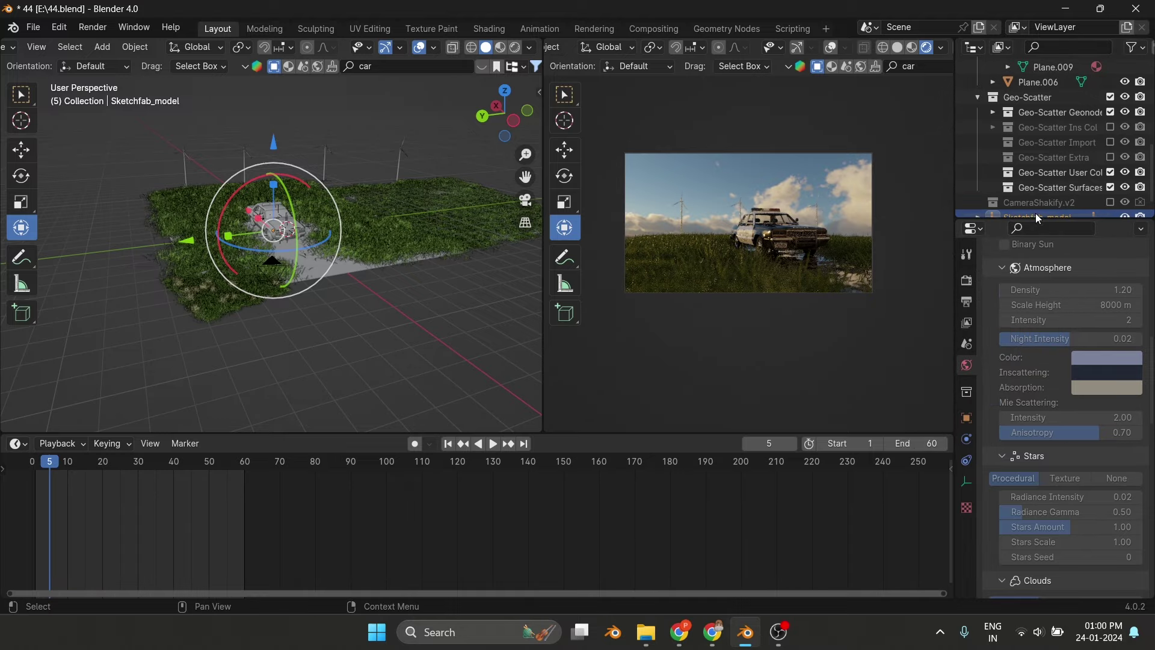
pyautogui.hotkey('ctrl', 'z')
pyautogui.press('s')
pyautogui.press('Escape')
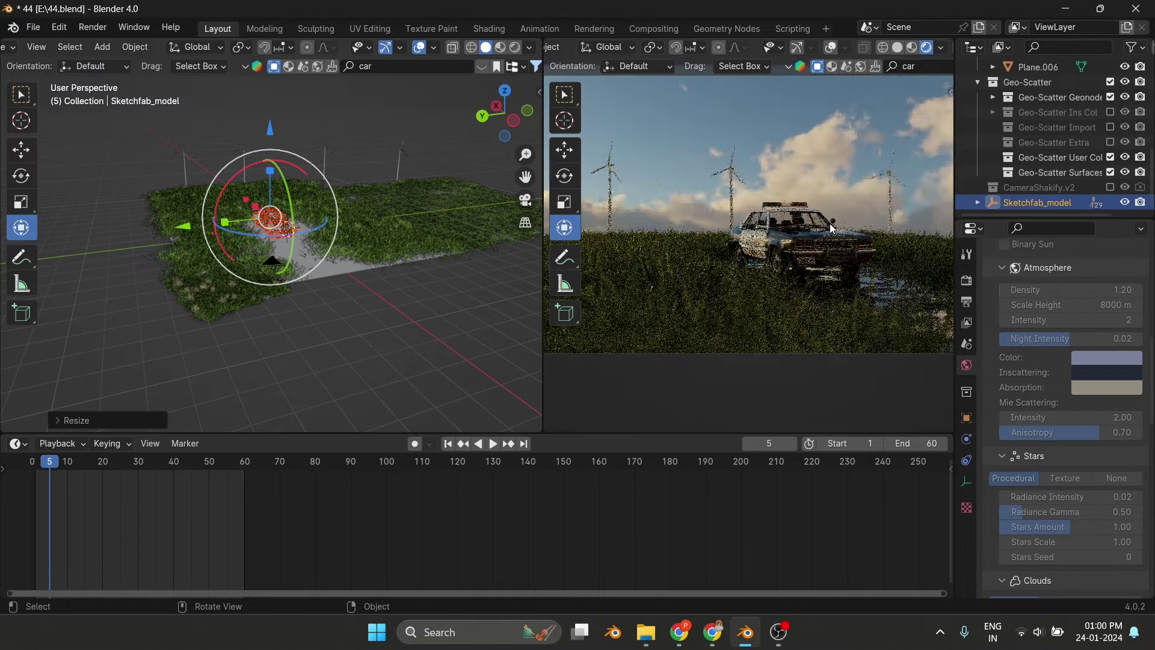
# Move Wind Turbine.004 along the X axis.
pyautogui.click(352, 143)
pyautogui.press('g')
pyautogui.press('x')
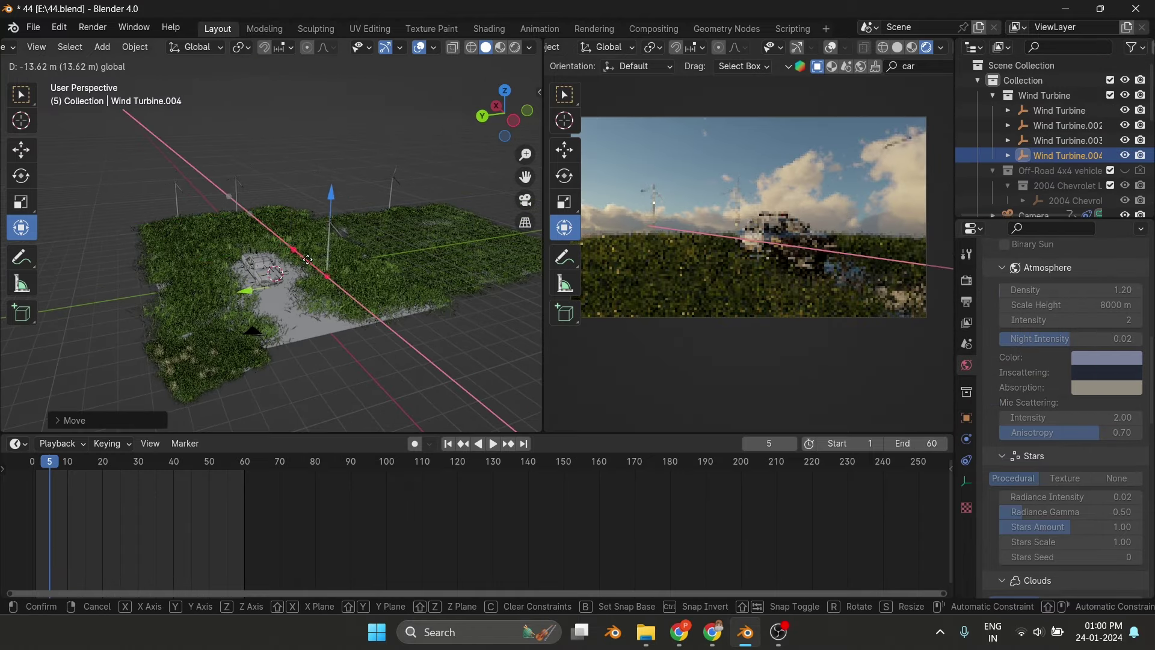
pyautogui.press('Escape')
pyautogui.click(268, 272)
# Turn the police car around its vertical axis to a new heading.
pyautogui.press('g')
pyautogui.press('x')
pyautogui.click(253, 269)
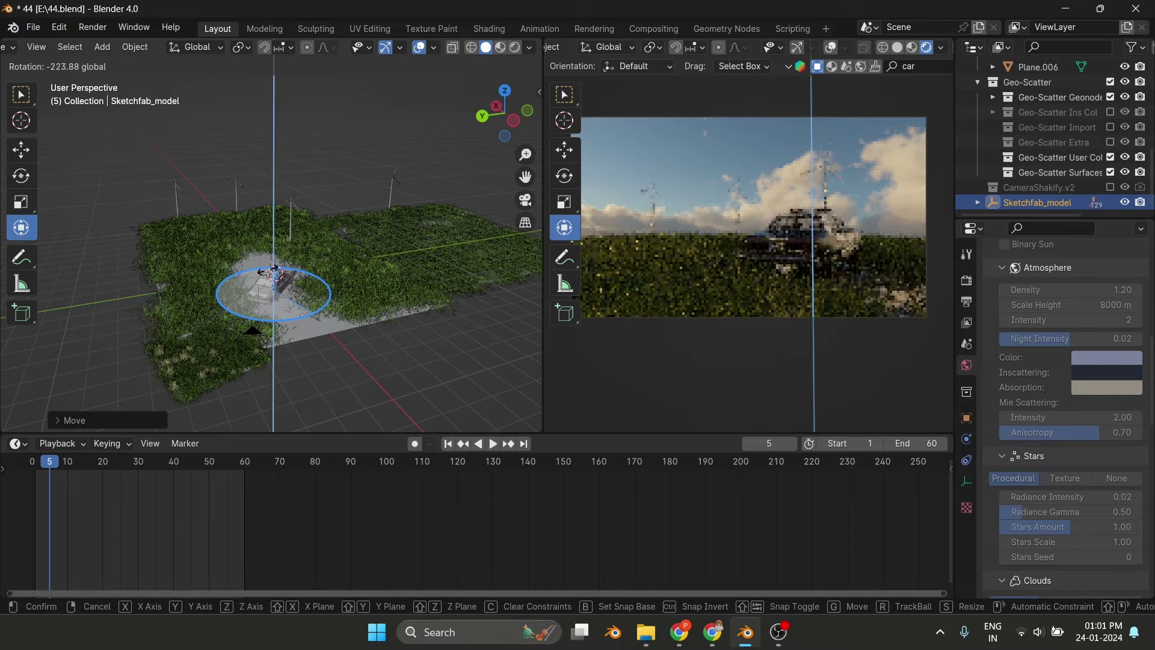
pyautogui.moveTo(277, 283); pyautogui.dragTo(331, 315)
pyautogui.scroll(5, 252, 373)
# Switch the timeline area to the Shader Editor and view the world node tree.
pyautogui.click(26, 445)
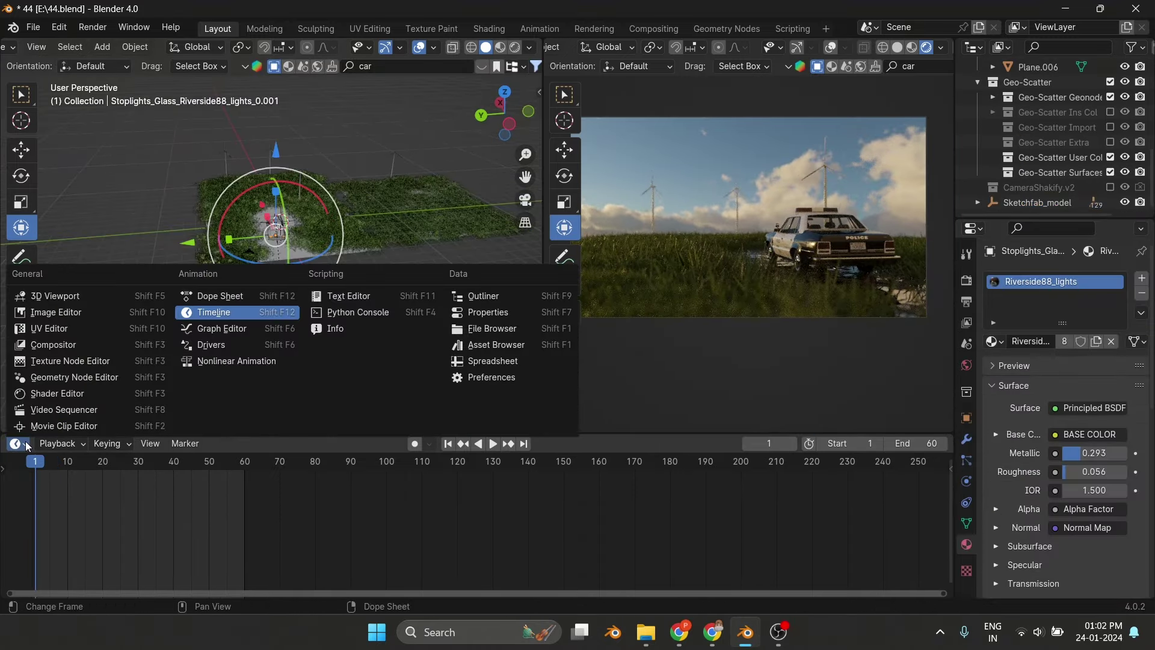
pyautogui.click(63, 392)
pyautogui.moveTo(263, 513); pyautogui.dragTo(337, 560, button='middle')
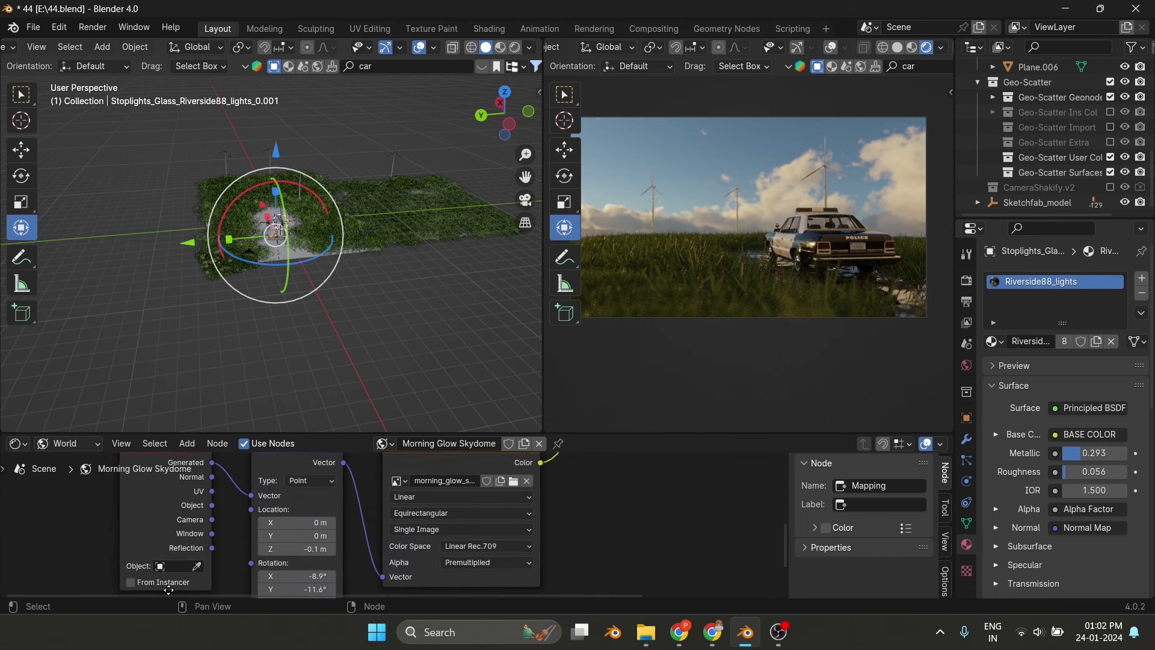
pyautogui.moveTo(213, 495); pyautogui.dragTo(224, 509, button='middle')
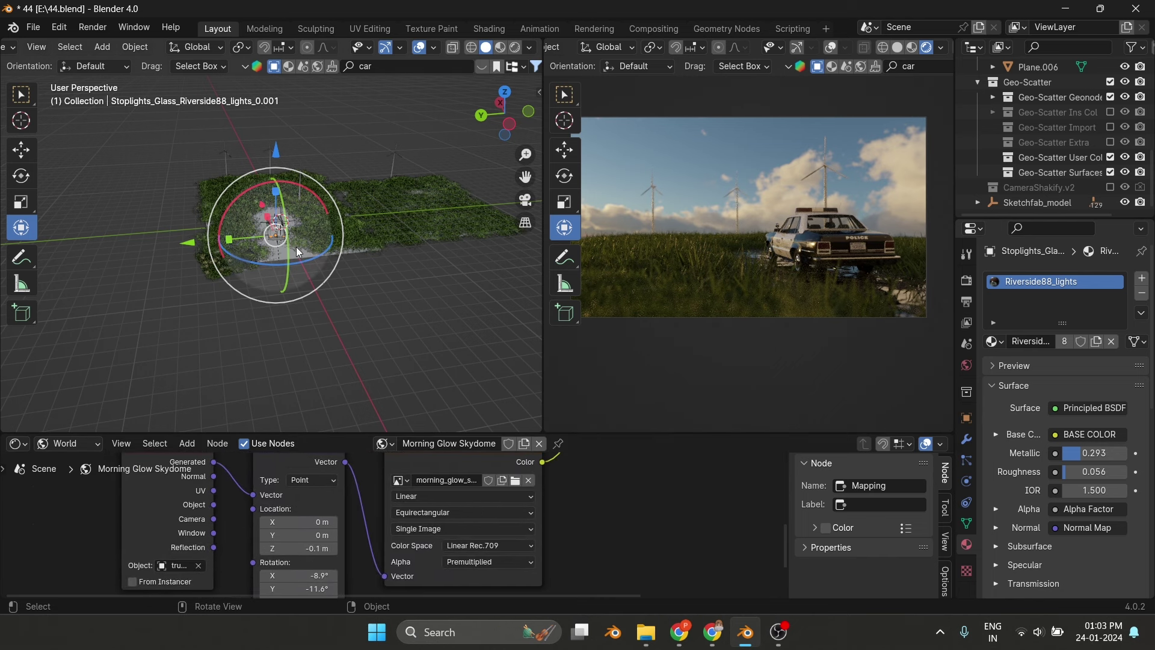
pyautogui.scroll(-5, 296, 246)
# Give the cube a new material with a Volume Scatter node at density 0.1.
pyautogui.click(66, 443)
pyautogui.click(85, 480)
pyautogui.hotkey('shift', 'a')
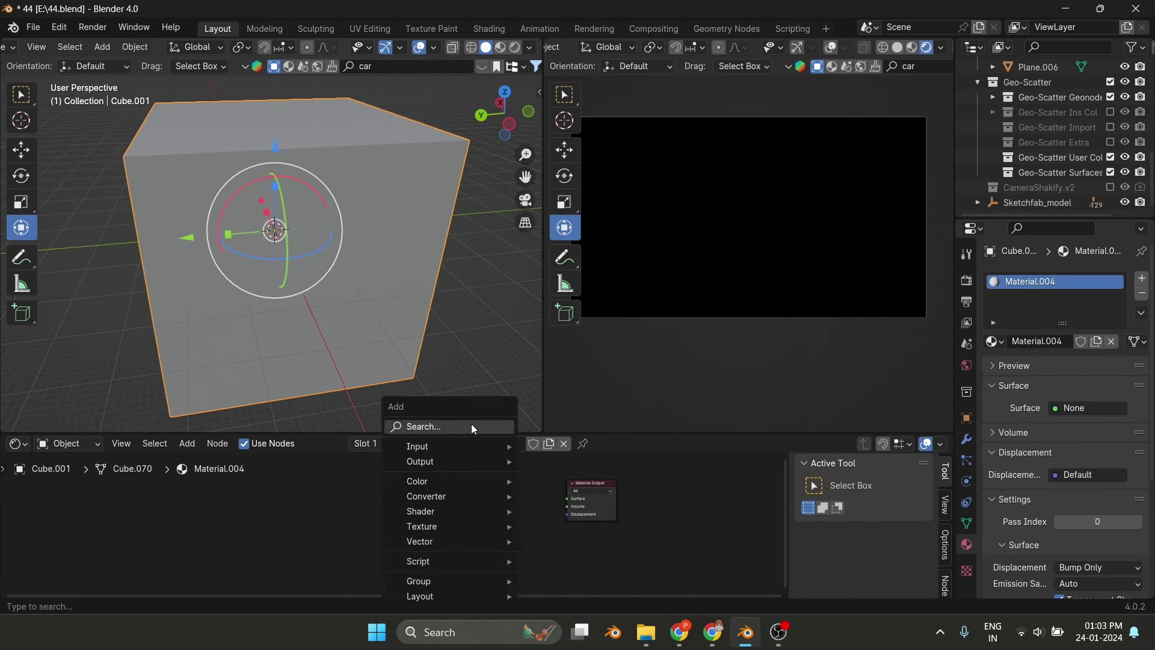
pyautogui.click(498, 499)
pyautogui.press('Home')
pyautogui.doubleClick(266, 524)
pyautogui.write('0.1')
pyautogui.press('Return')
pyautogui.click(318, 508)
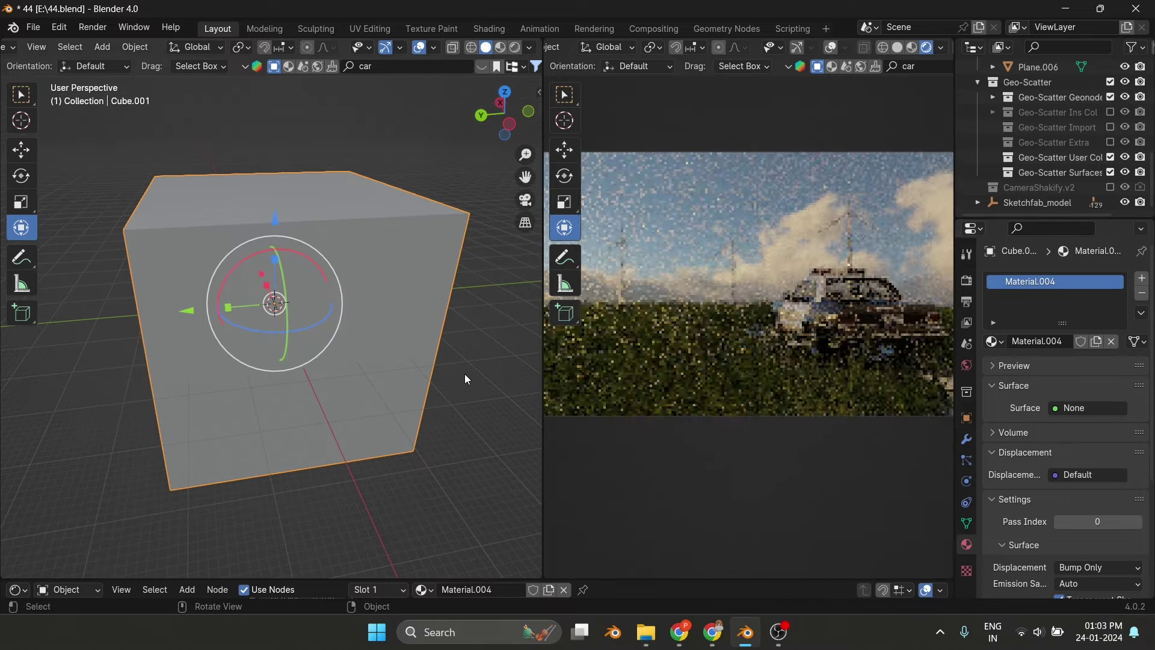
# Select the police car, trial a vertical scale, and save the file.
pyautogui.moveTo(269, 339); pyautogui.dragTo(305, 317, button='middle')
pyautogui.click(1037, 202)
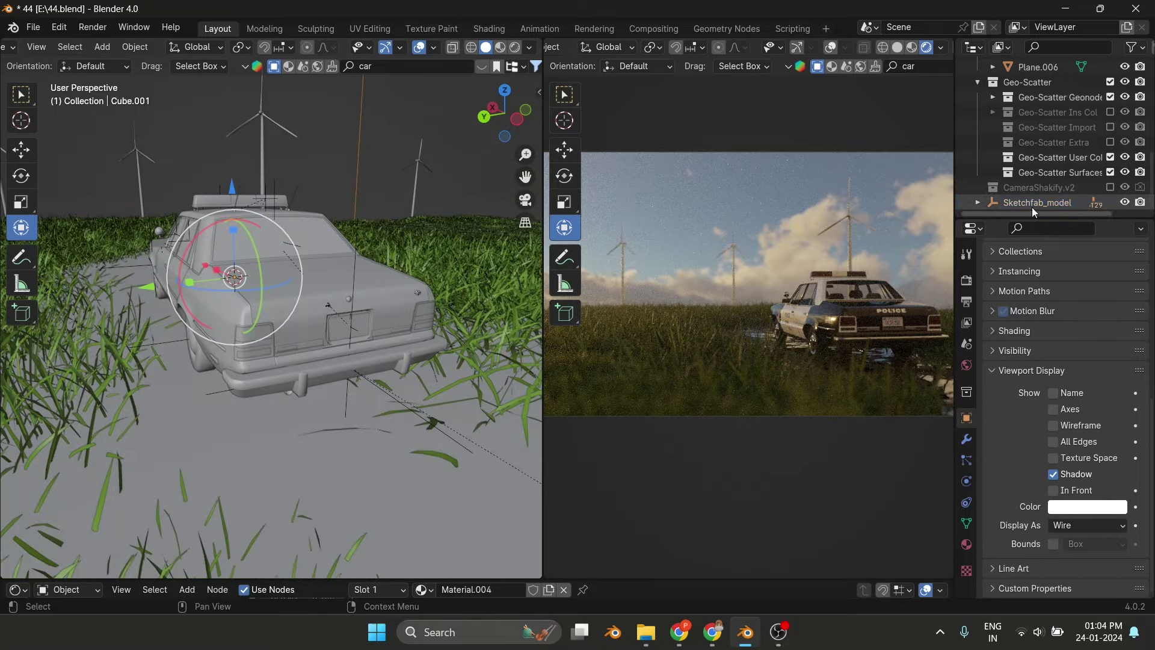
pyautogui.press('s')
pyautogui.press('z')
pyautogui.press('Escape')
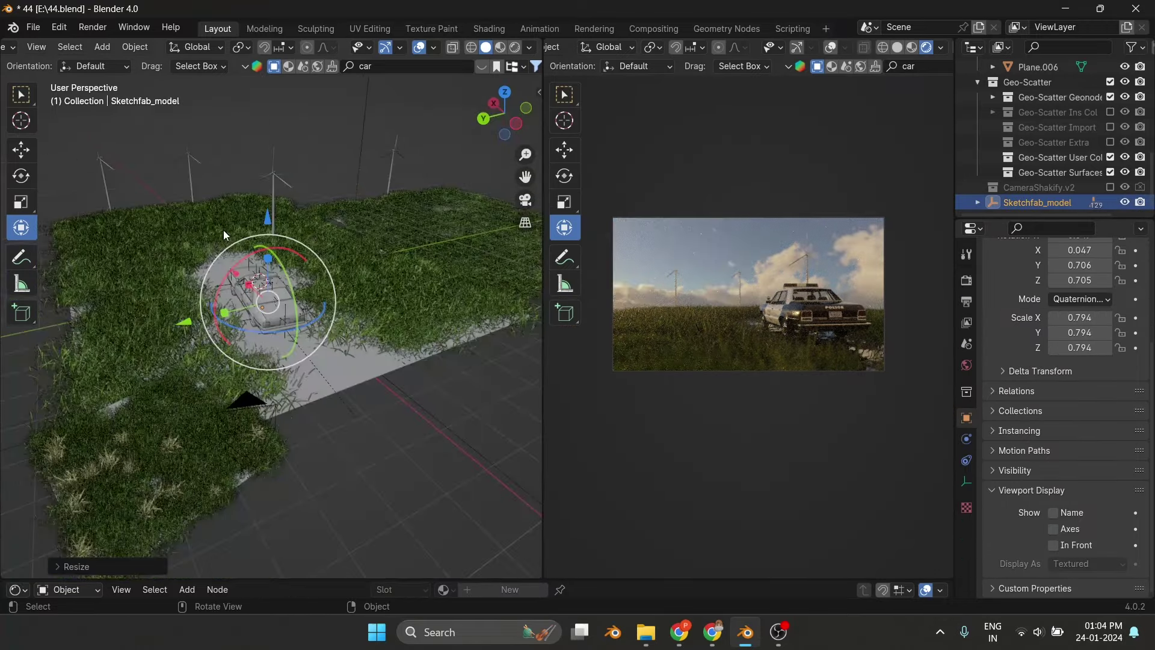
pyautogui.press('n')
pyautogui.click(33, 27)
pyautogui.click(65, 123)
# Add a Baga Rain shader to the police car's painted body.
pyautogui.click(533, 460)
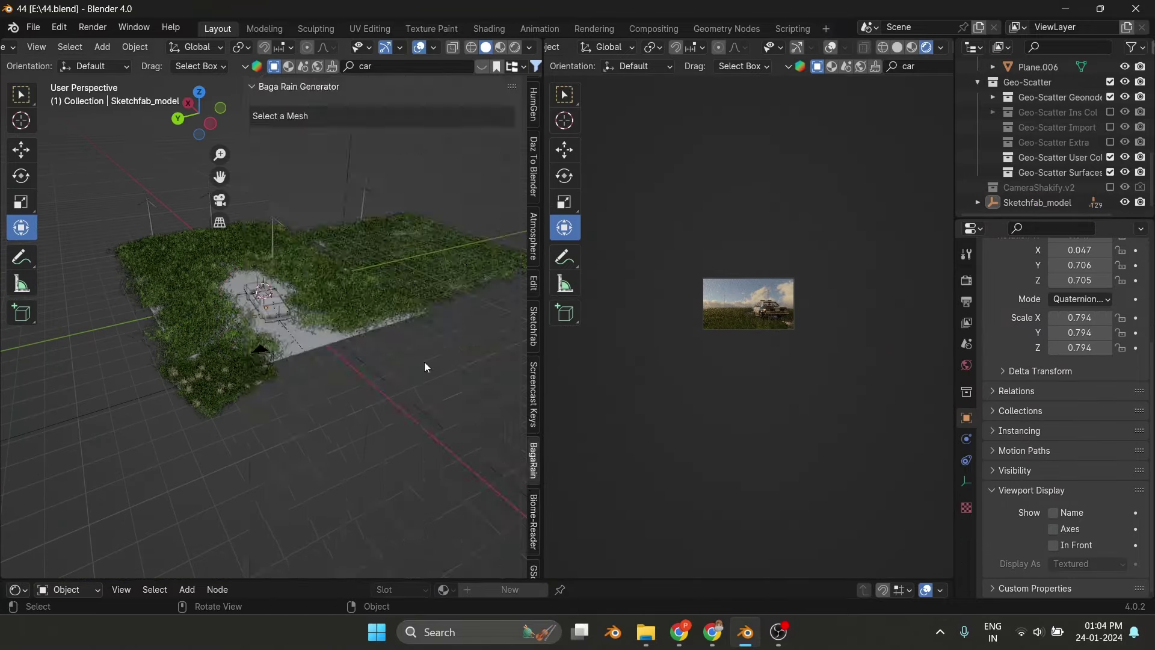
pyautogui.moveTo(424, 362); pyautogui.dragTo(362, 296, button='middle')
pyautogui.click(267, 355)
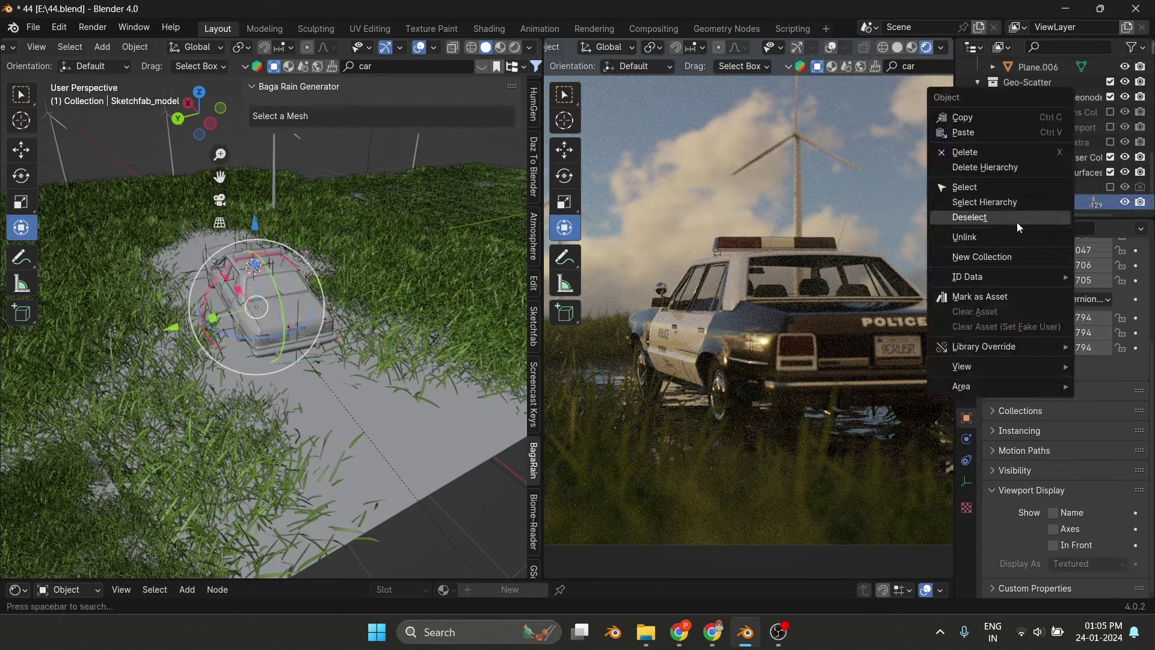
pyautogui.click(381, 167)
pyautogui.click(375, 521)
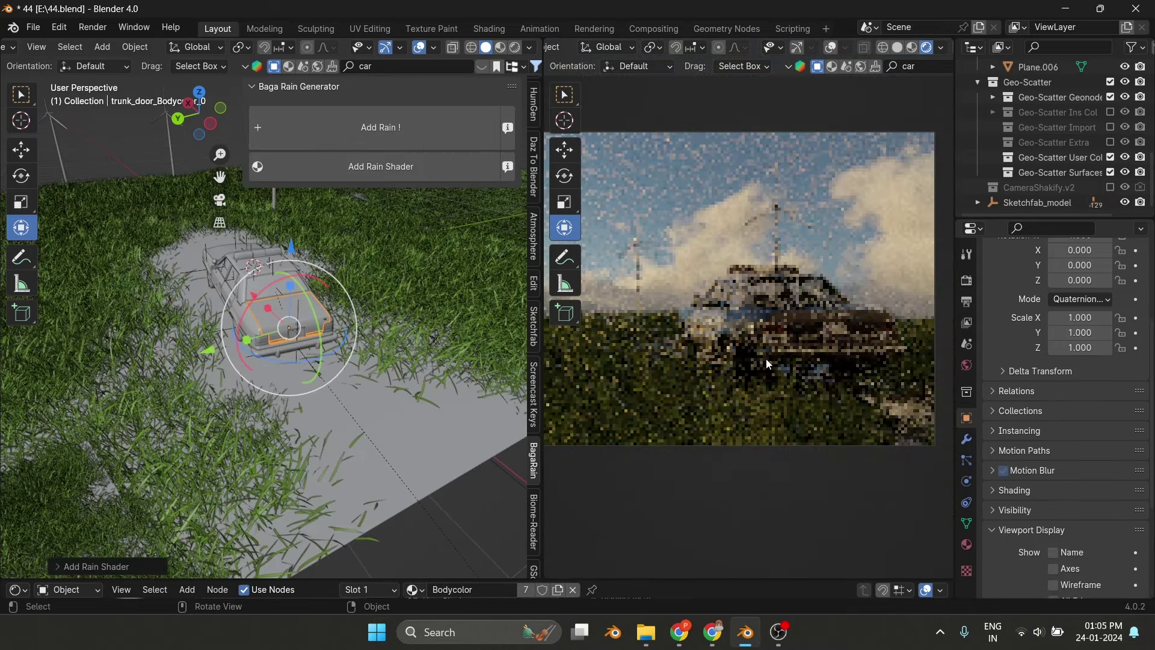
# Hide the side panel, select the camera, and show its camera data settings.
pyautogui.press('n')
pyautogui.click(316, 343)
pyautogui.scroll(-3, 751, 332)
pyautogui.keyDown('shift'); pyautogui.moveTo(751, 332); pyautogui.dragTo(802, 330, button='middle'); pyautogui.keyUp('shift')
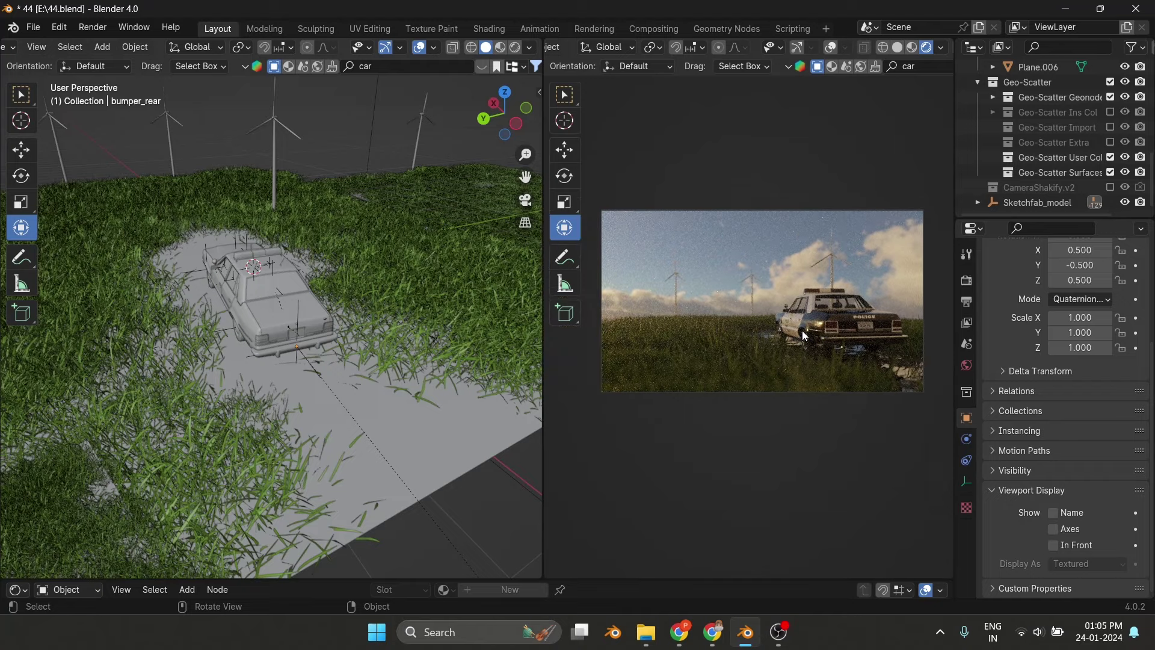
pyautogui.scroll(-4, 248, 423)
pyautogui.click(248, 422)
pyautogui.click(966, 481)
pyautogui.scroll(-6, 1024, 461)
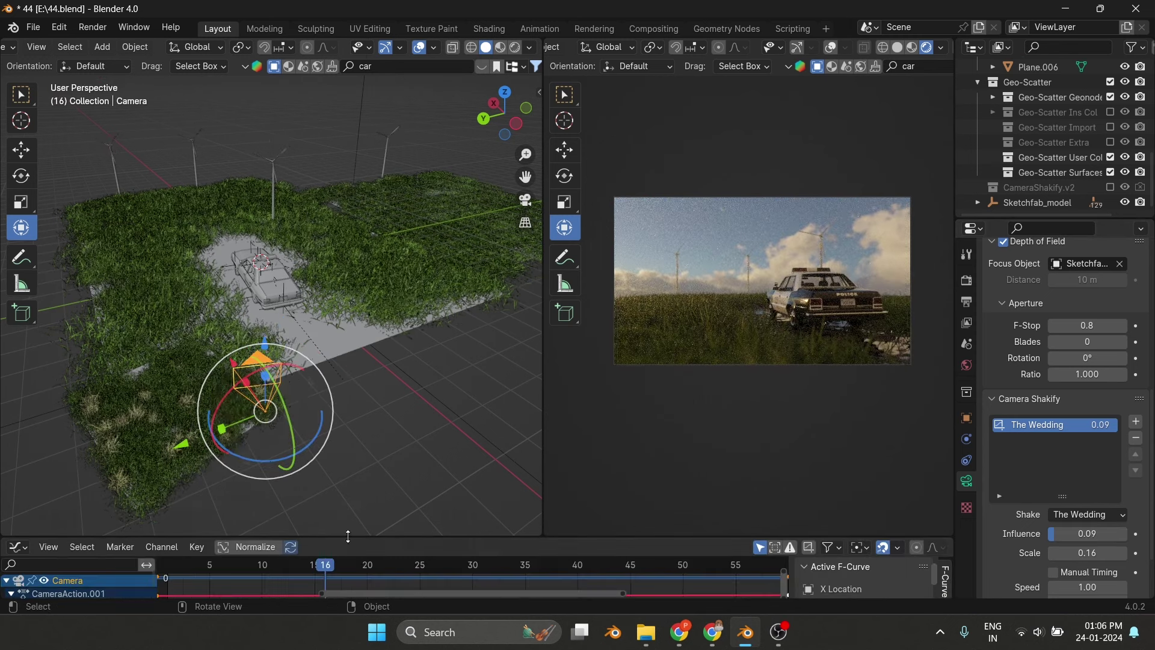
# Switch to the Graph Editor and apply Butterworth smoothing to the camera curves.
pyautogui.press('space')
pyautogui.hotkey('ctrl', 'Tab')
pyautogui.click(197, 301)
pyautogui.click(385, 530)
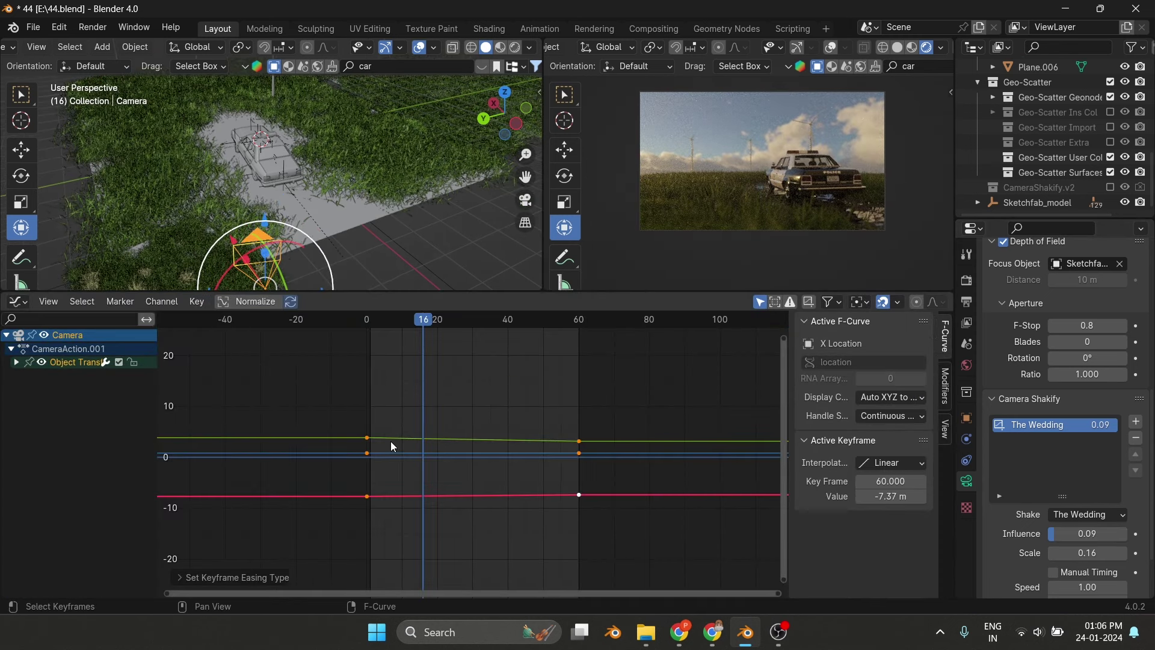
pyautogui.click(154, 337)
pyautogui.click(197, 300)
pyautogui.click(391, 559)
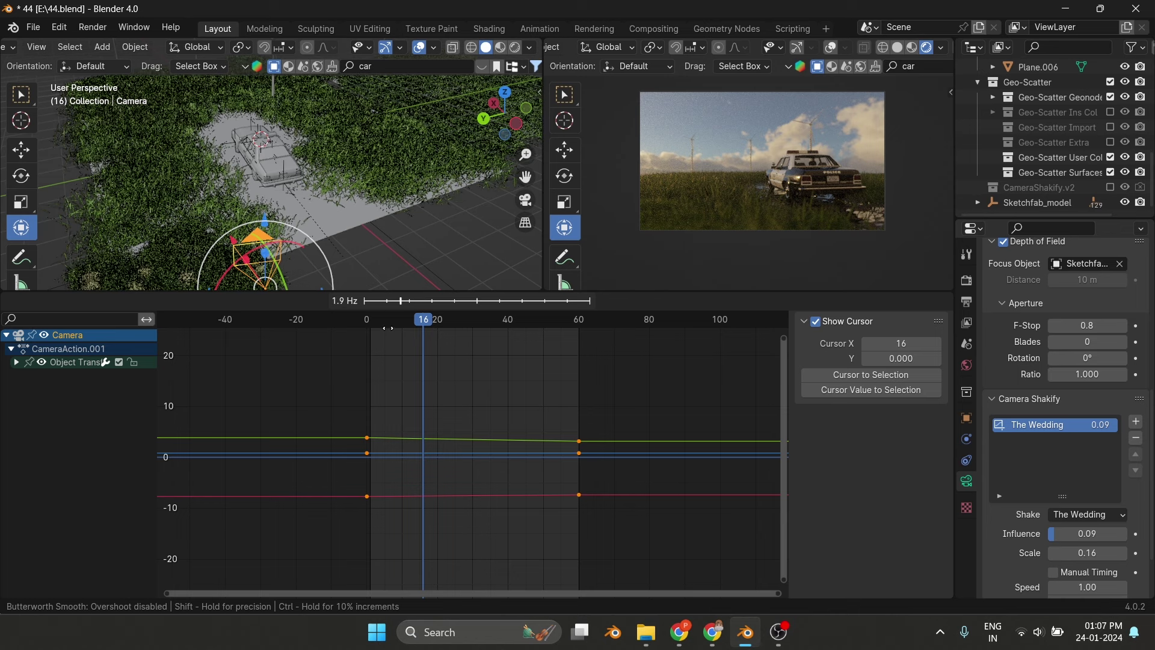
pyautogui.click(396, 565)
# Normalize the curves and try Back easing on the keyframes.
pyautogui.press('space')
pyautogui.press('Escape')
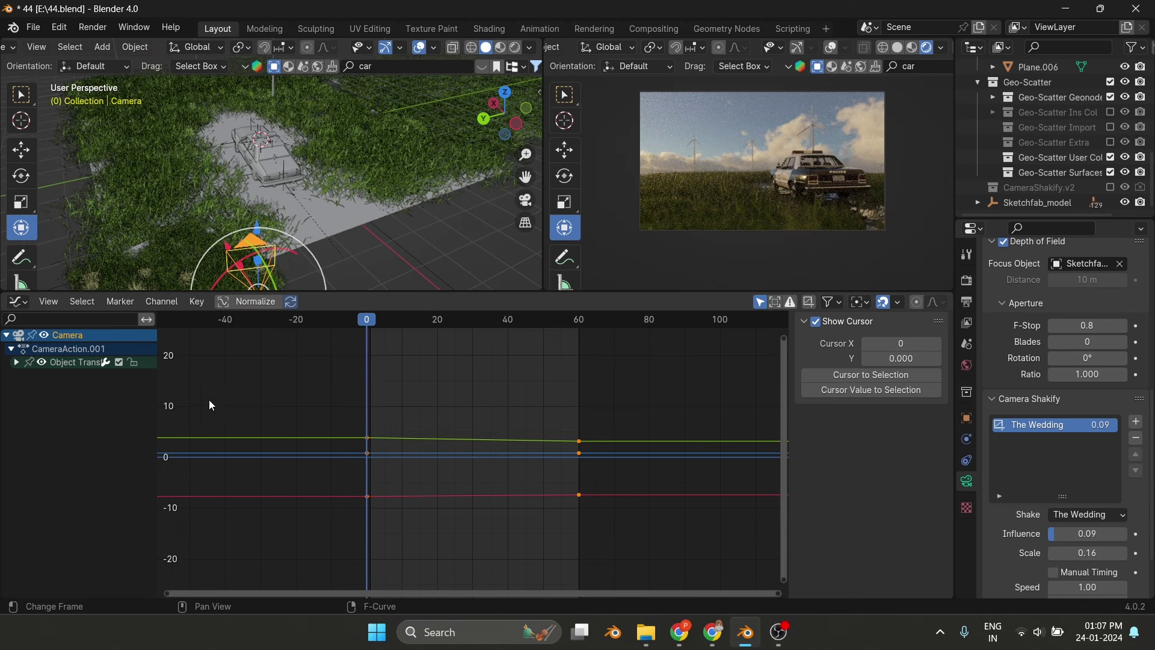
pyautogui.click(229, 302)
pyautogui.click(197, 300)
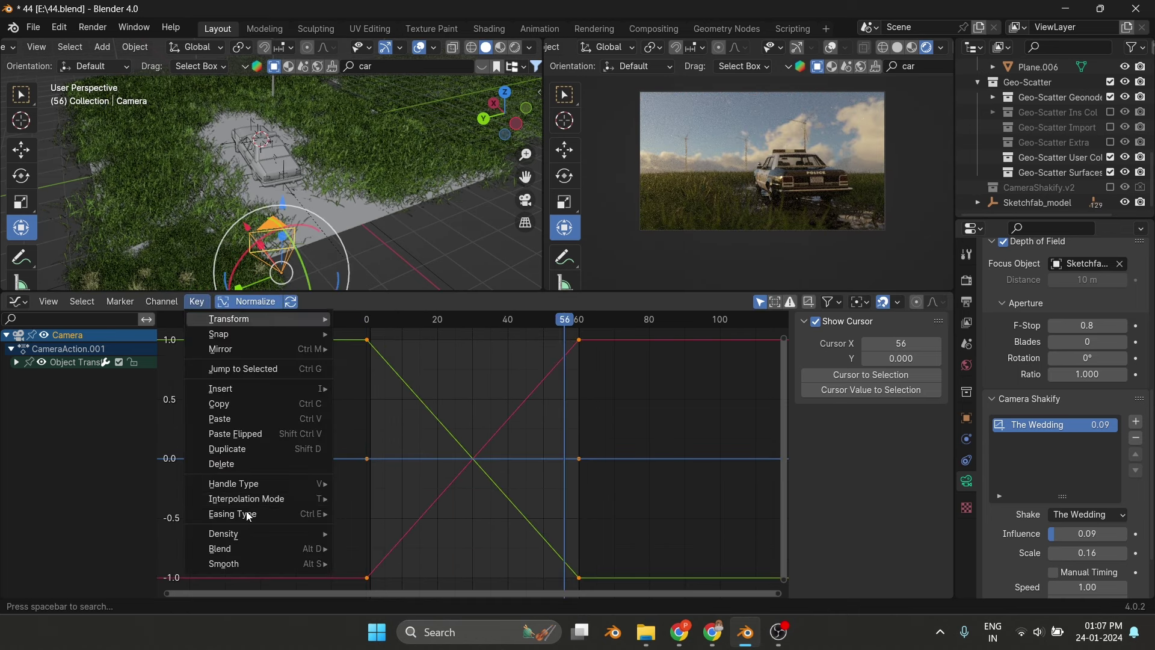
pyautogui.moveTo(247, 498)
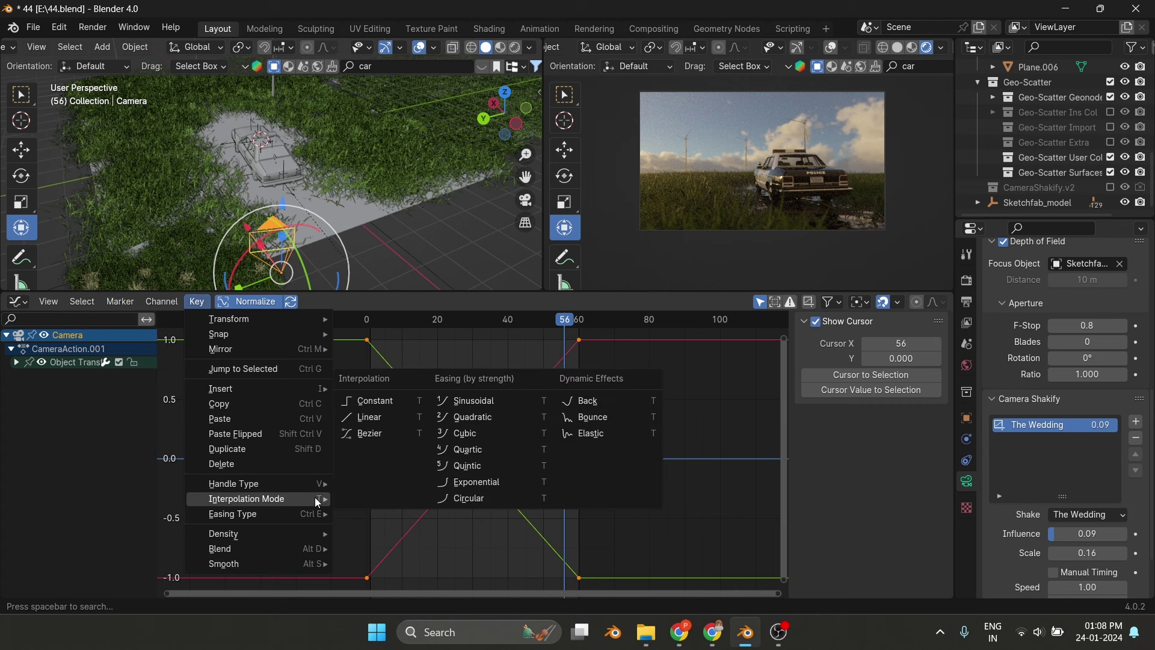
pyautogui.click(592, 409)
# Set the keyframes to Circular easing and scrub through to frame 38.
pyautogui.click(403, 319)
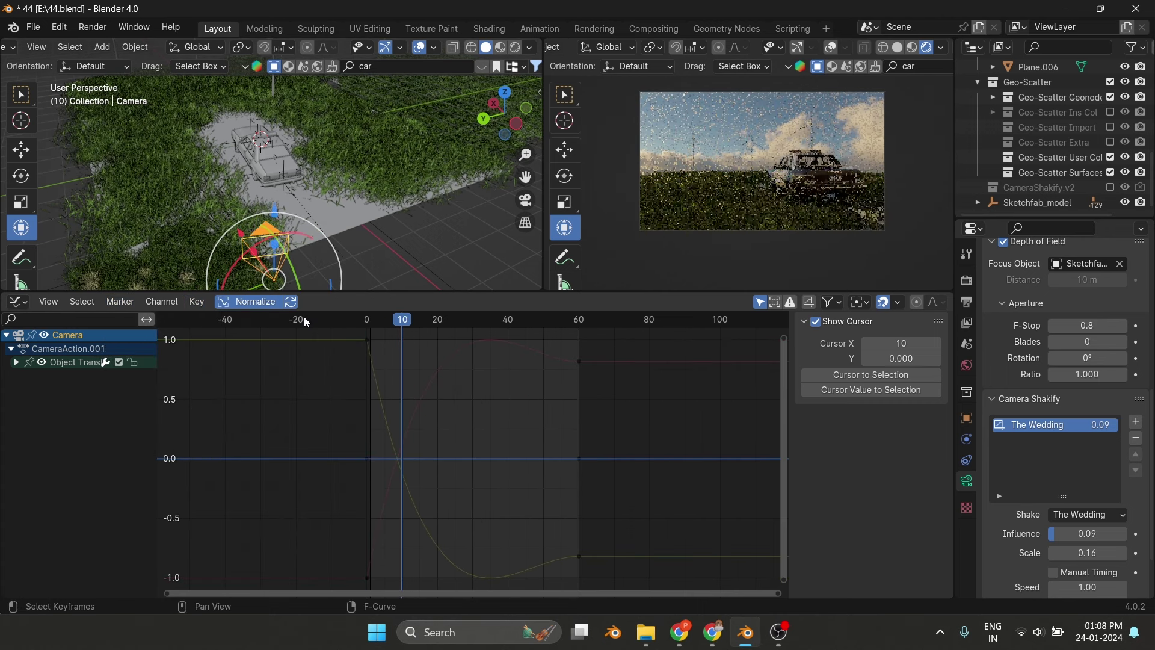
pyautogui.click(196, 301)
pyautogui.click(482, 500)
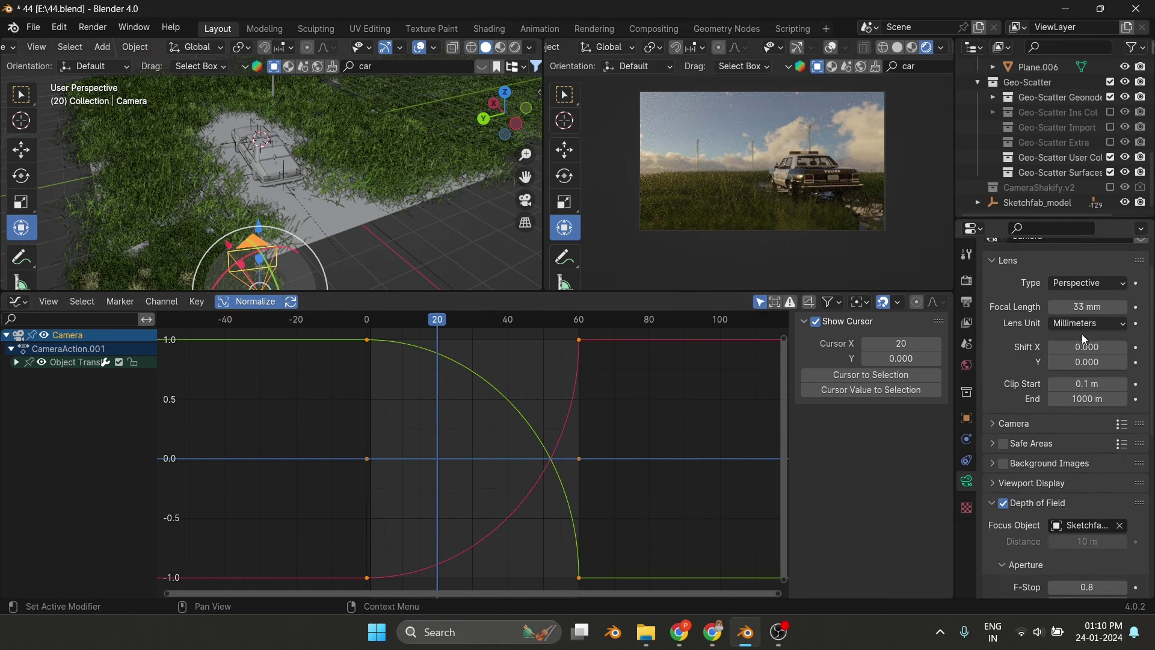
pyautogui.click(361, 317)
pyautogui.moveTo(361, 318); pyautogui.dragTo(502, 319)
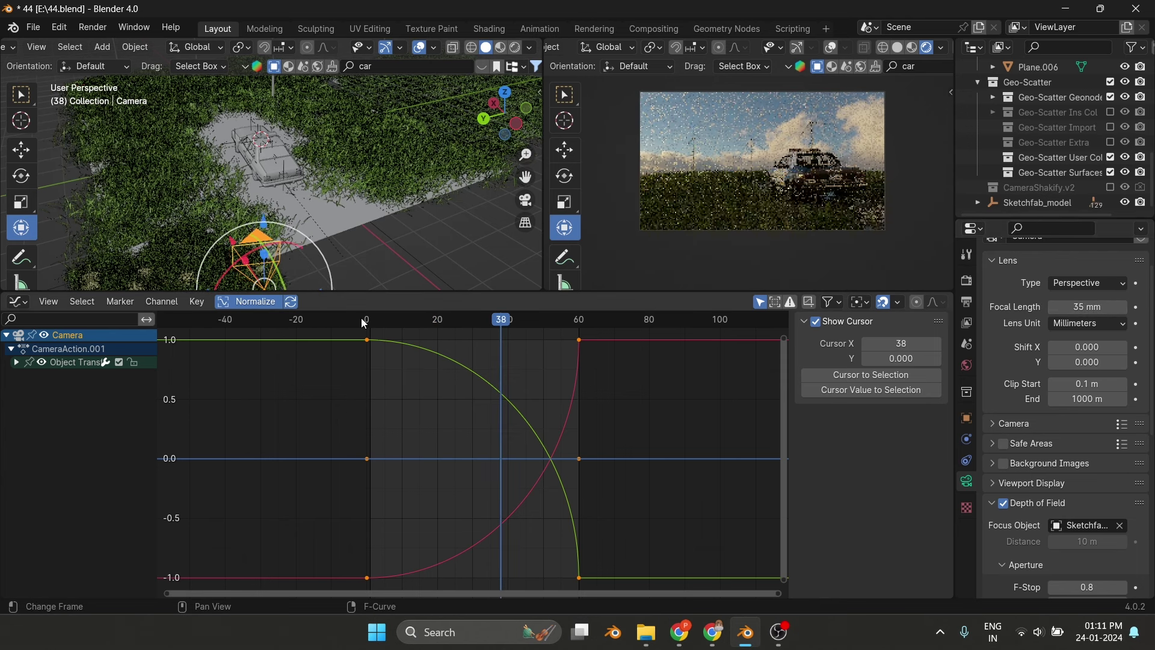
# Search the asset library for 'windmill'.
pyautogui.write('windmill')
pyautogui.press('Return')
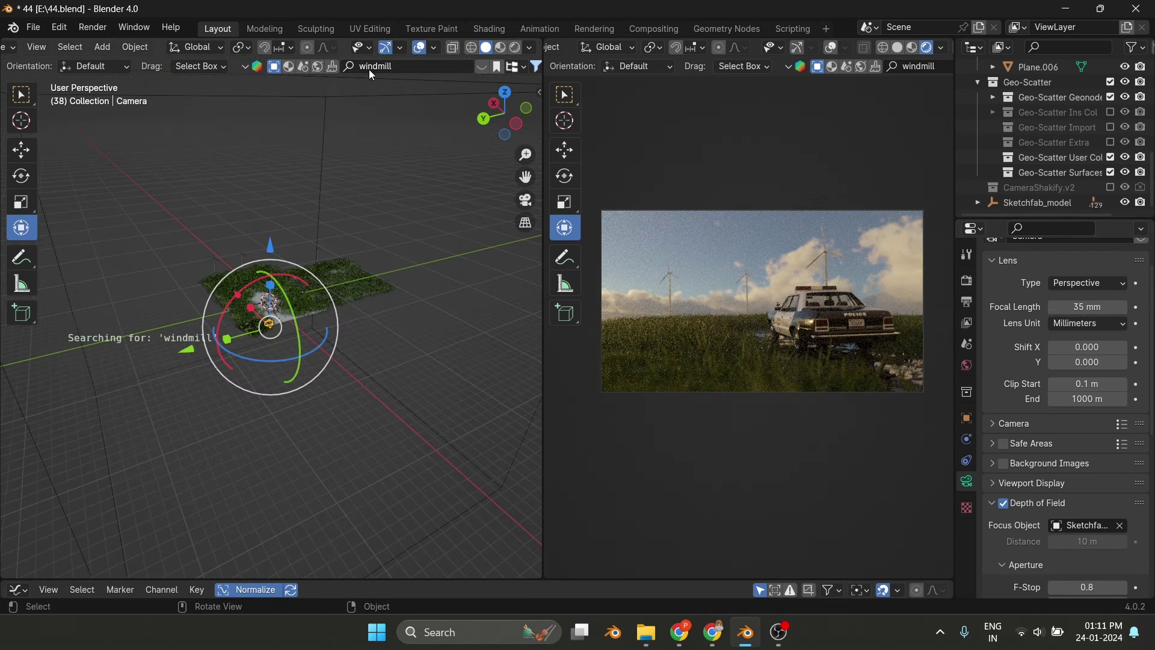
pyautogui.press('Return')
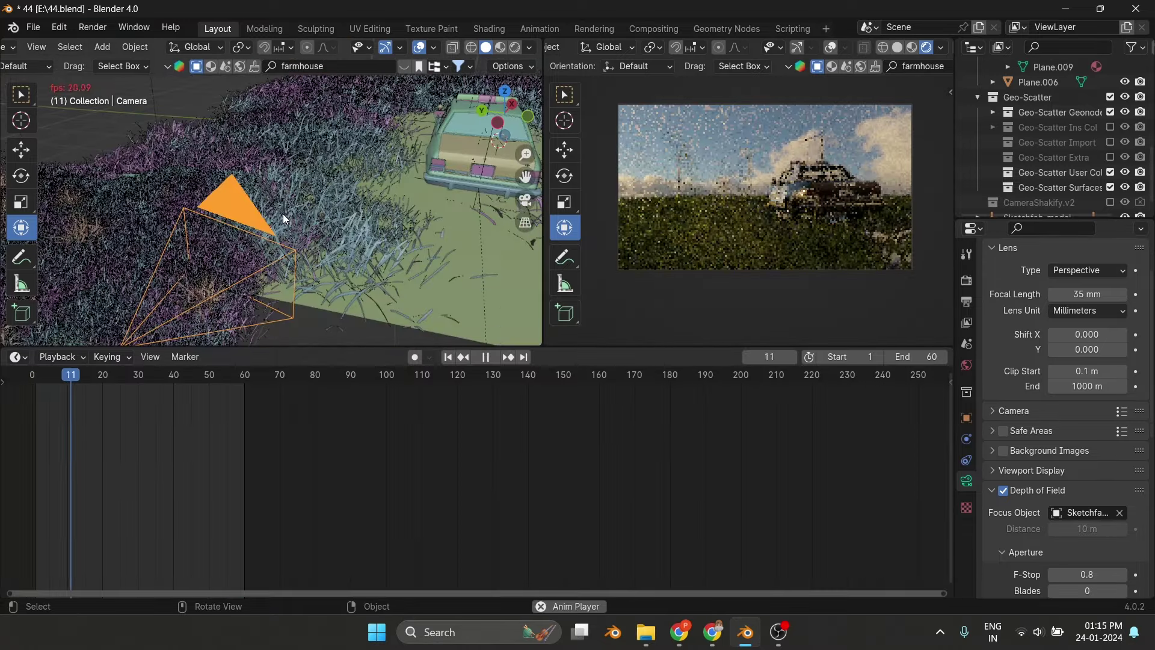
# Raise the camera shake influence to 0.80 with scale 0.16 and preview the animation.
pyautogui.moveTo(1076, 452)
pyautogui.mouseDown()
pyautogui.moveTo(1109, 451)
pyautogui.moveTo(1099, 482)
pyautogui.mouseUp()
pyautogui.press('space')
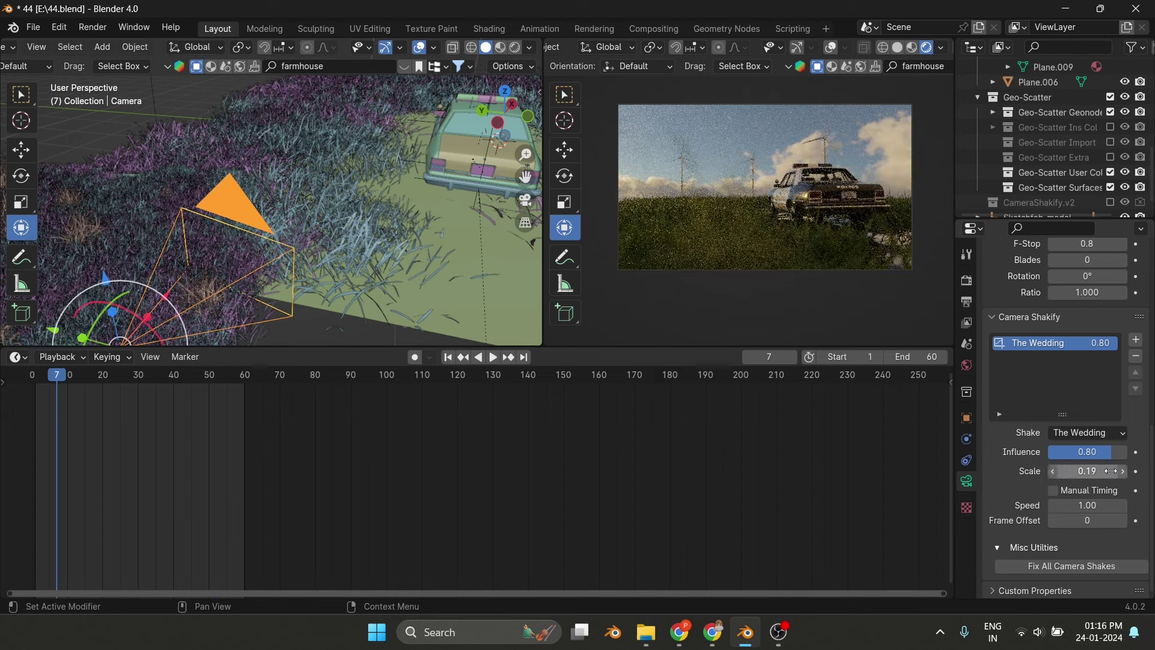
pyautogui.press('space')
# Review the Output, View Layer and Cycles render settings, then render the full animation.
pyautogui.click(967, 301)
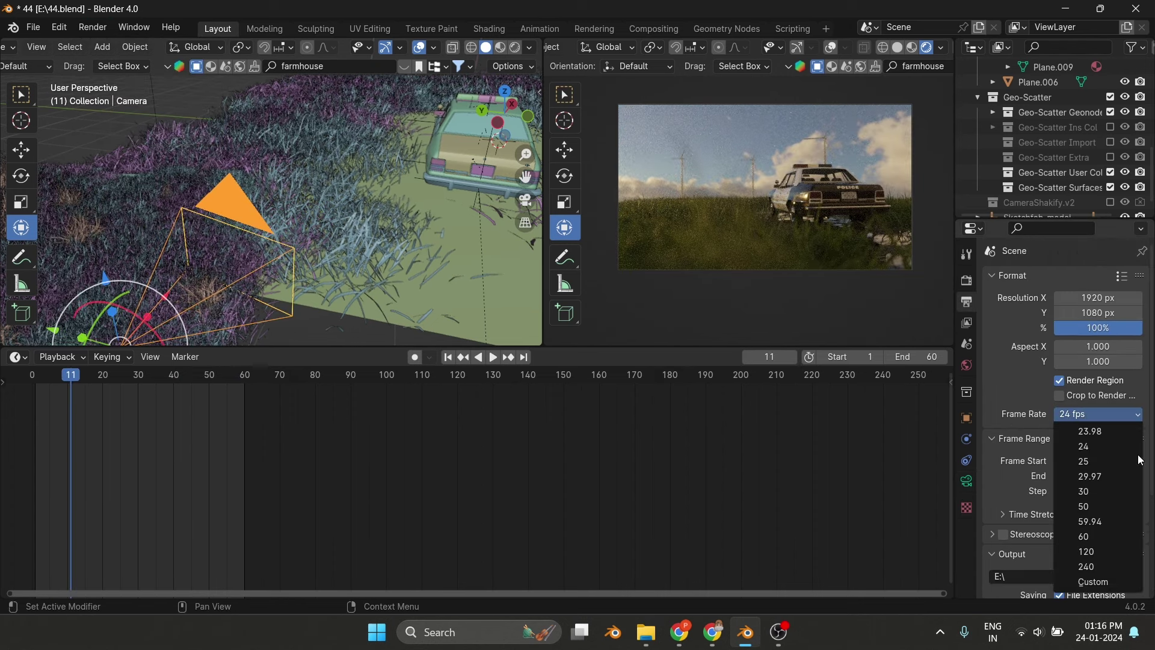
pyautogui.scroll(-3, 1071, 451)
pyautogui.click(967, 322)
pyautogui.click(967, 280)
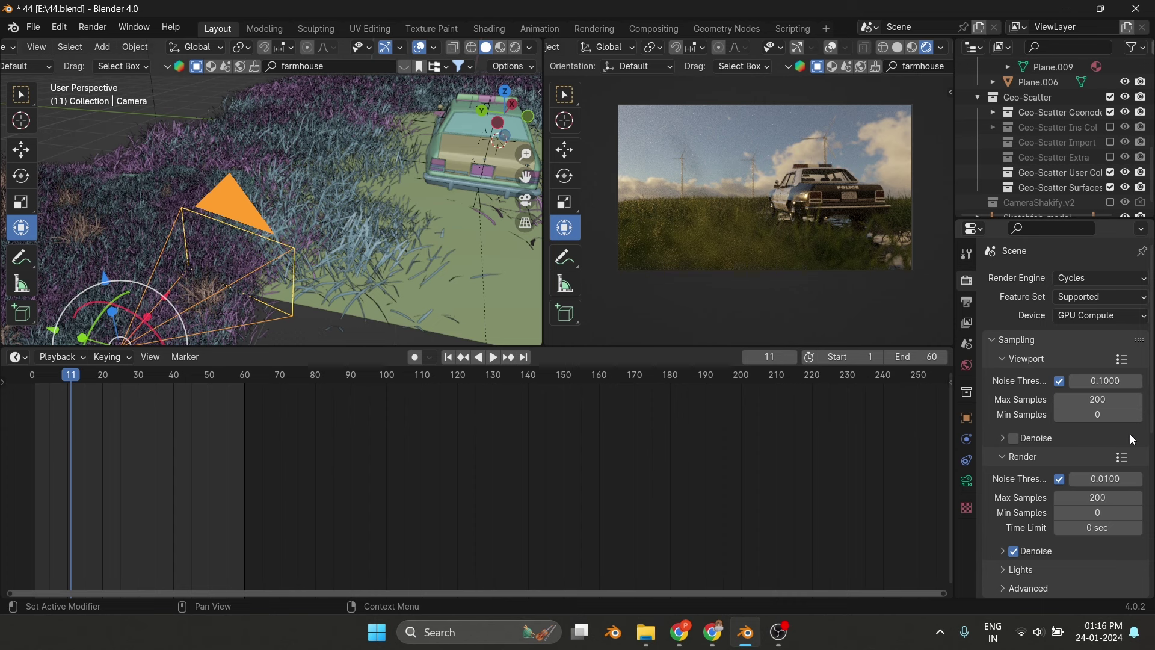
pyautogui.click(93, 27)
pyautogui.click(138, 59)
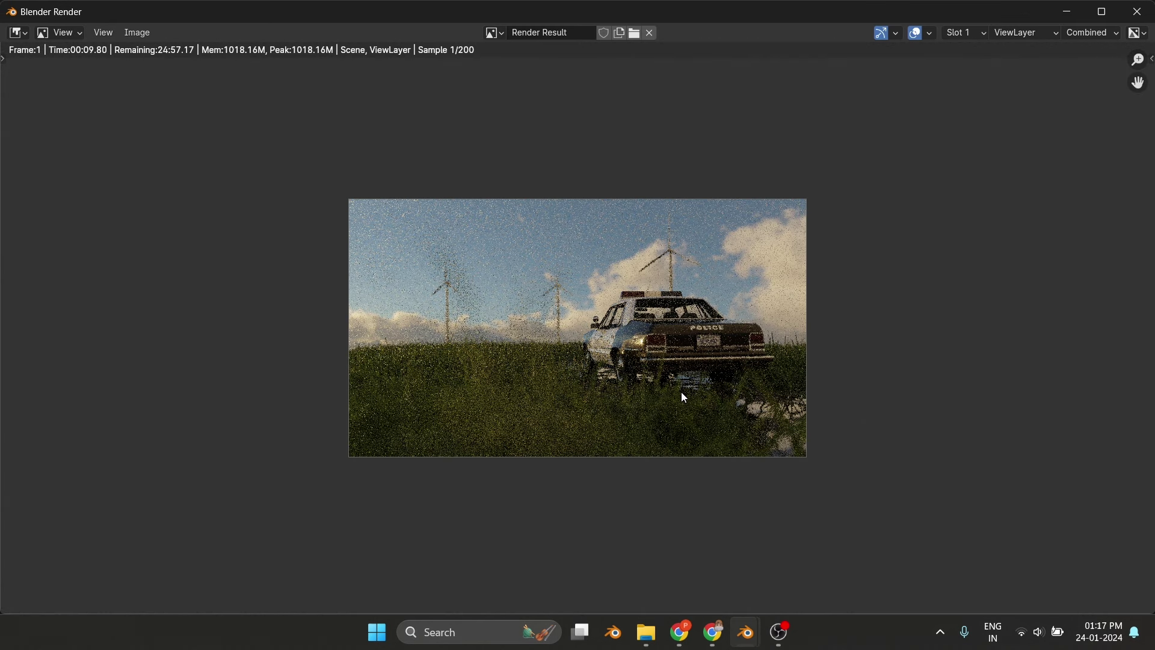